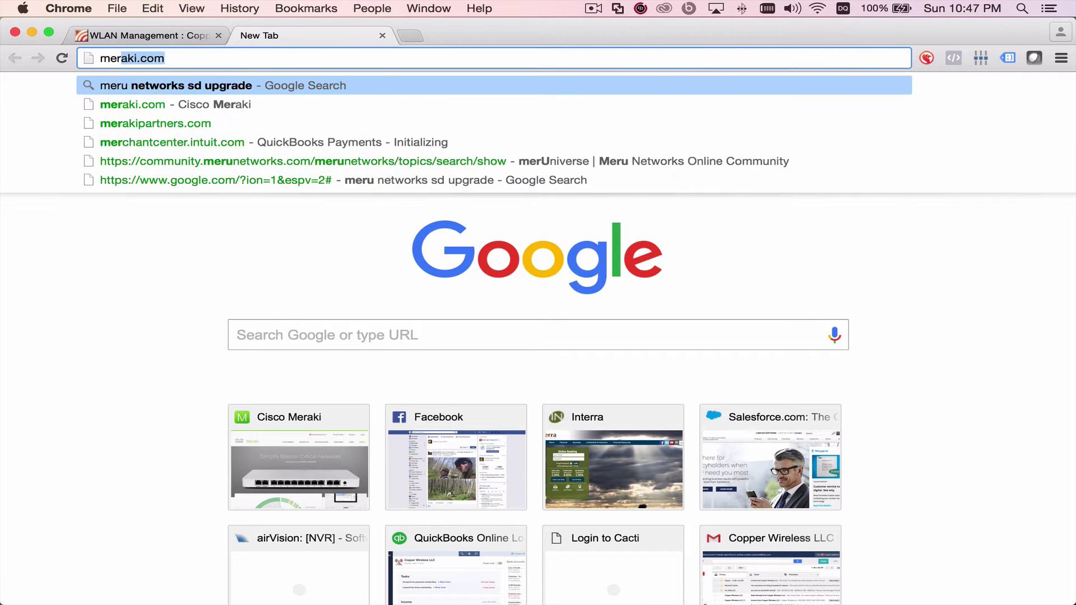
# - Search for 'meru support' from the Chrome address bar
pyautogui.write(' support')
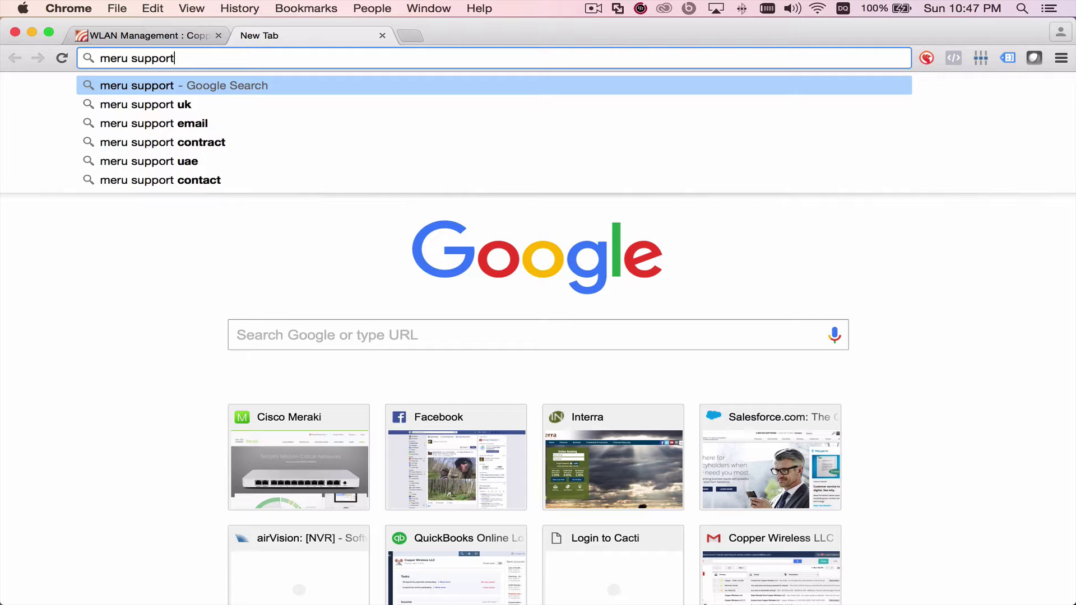
pyautogui.press('Return')
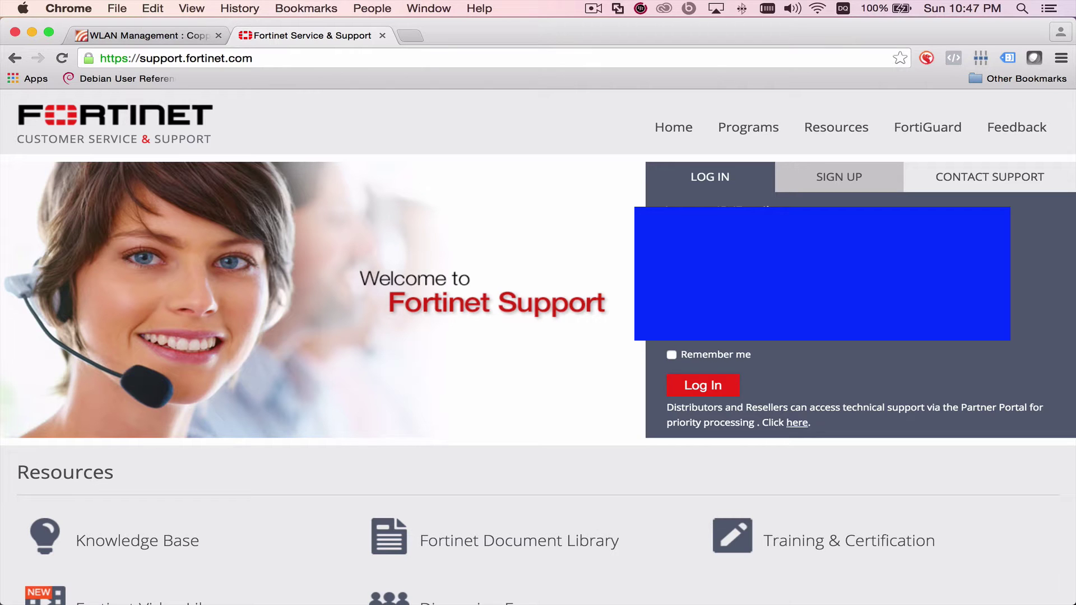
# - Sign in to Fortinet Support, dismiss the messages, and pick Meru under Firmware Images
pyautogui.press('Return')
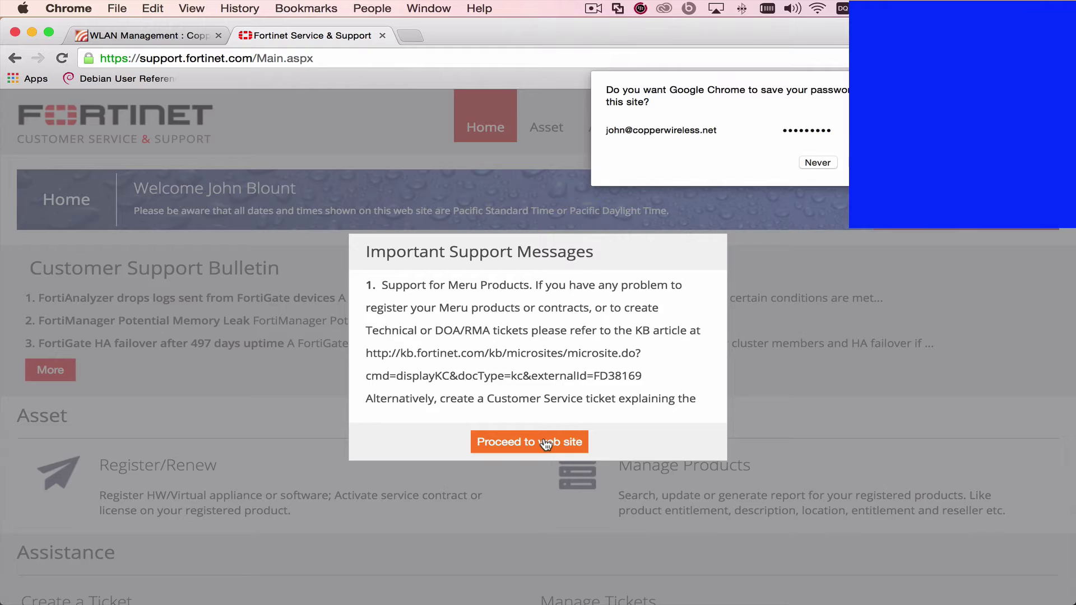
pyautogui.click(530, 443)
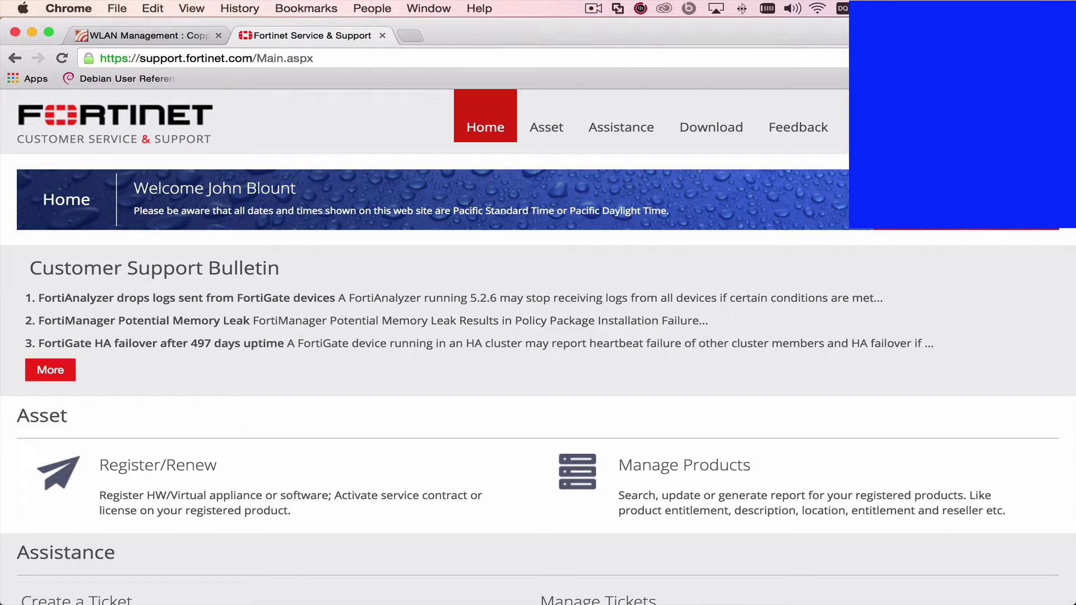
pyautogui.moveTo(711, 134)
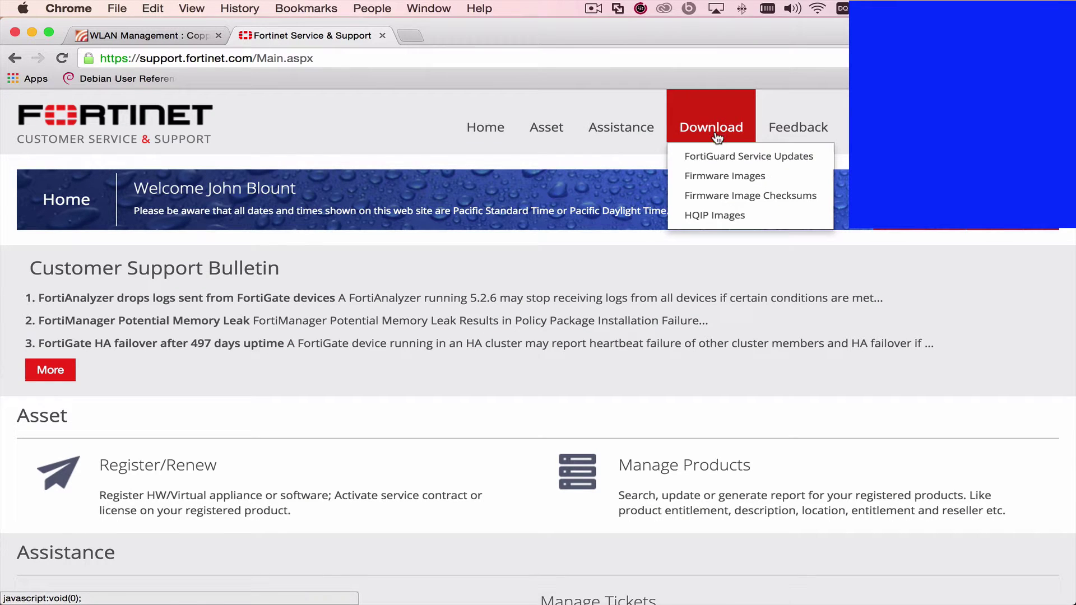
pyautogui.click(714, 172)
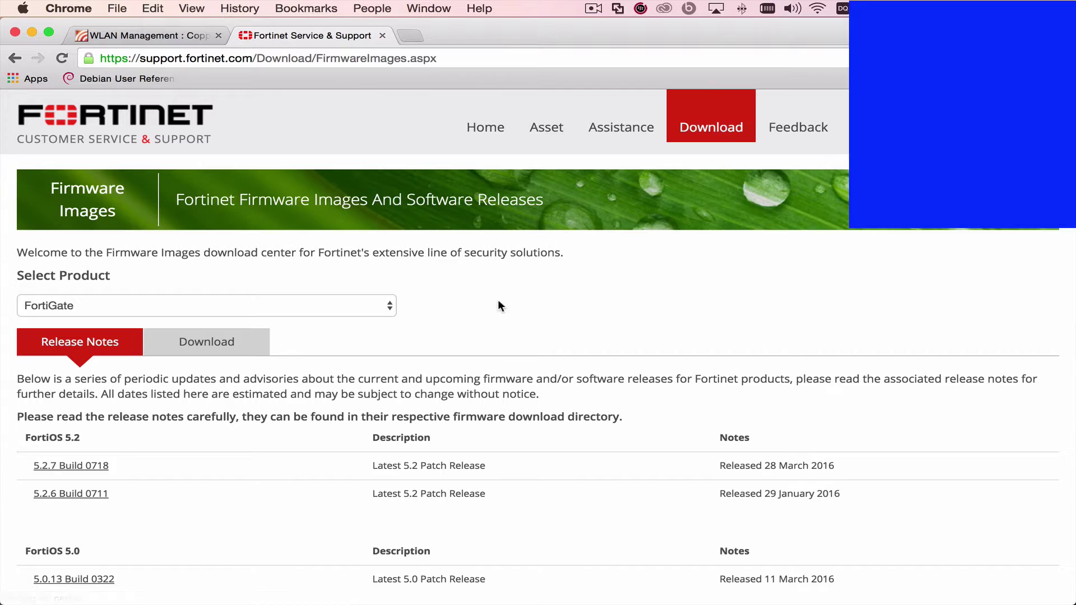
pyautogui.scroll(-5, 497, 305)
pyautogui.click(327, 178)
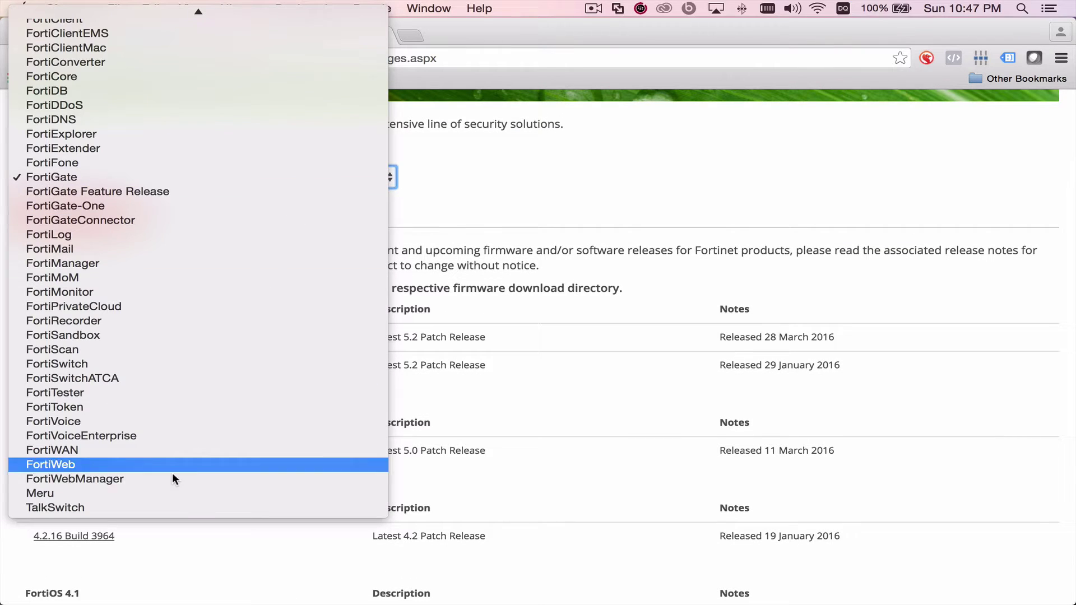
pyautogui.click(143, 494)
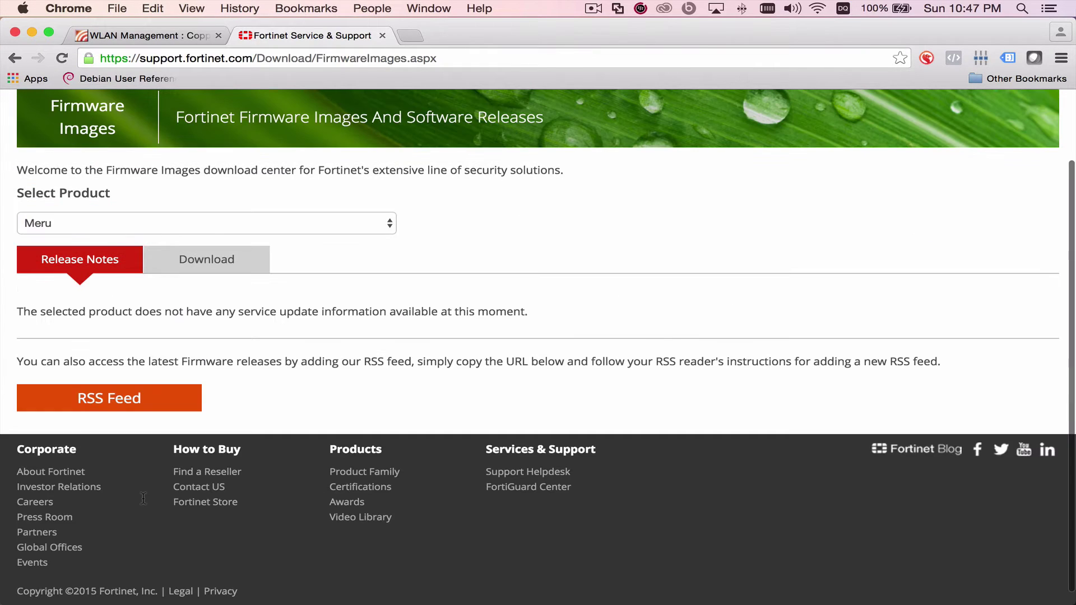
# - Browse the Meru 8.0_SR1-2 firmware folders: MC1550, then Documents
pyautogui.click(208, 267)
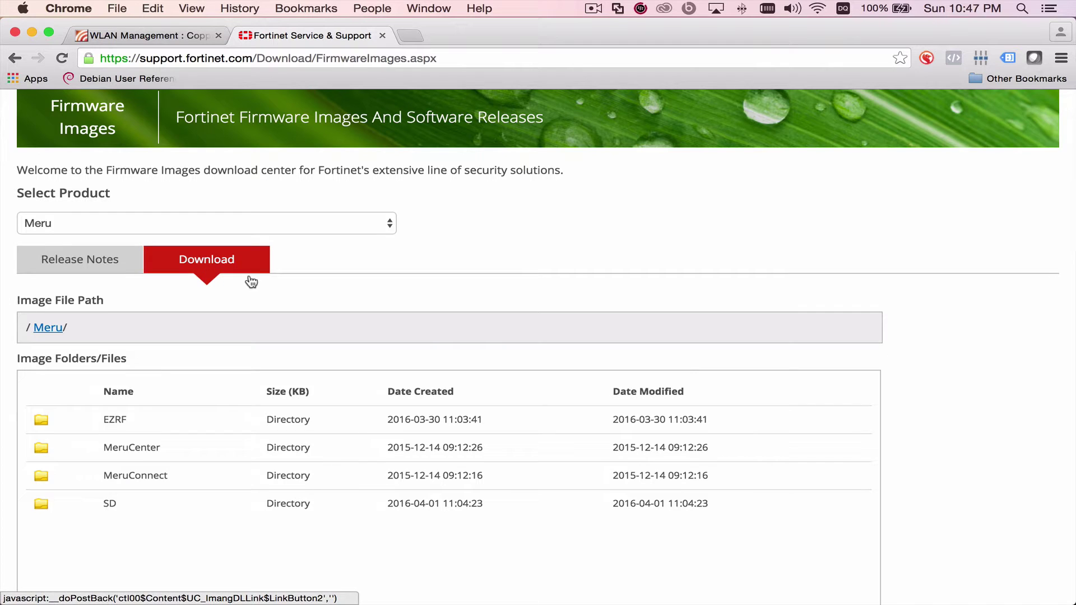
pyautogui.scroll(-3, 264, 283)
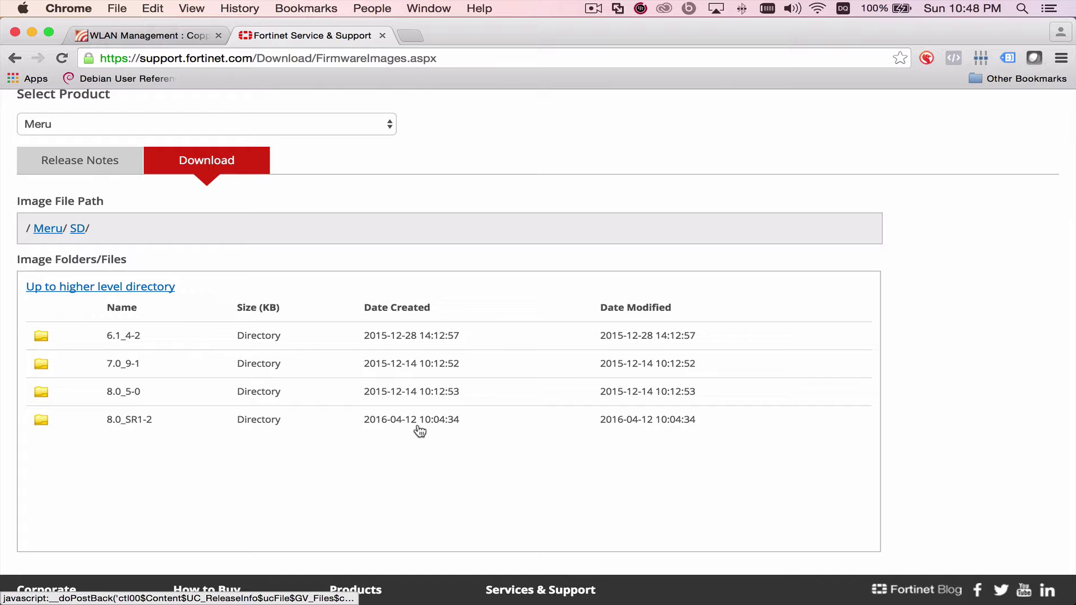
pyautogui.click(136, 422)
pyautogui.scroll(-3, 137, 423)
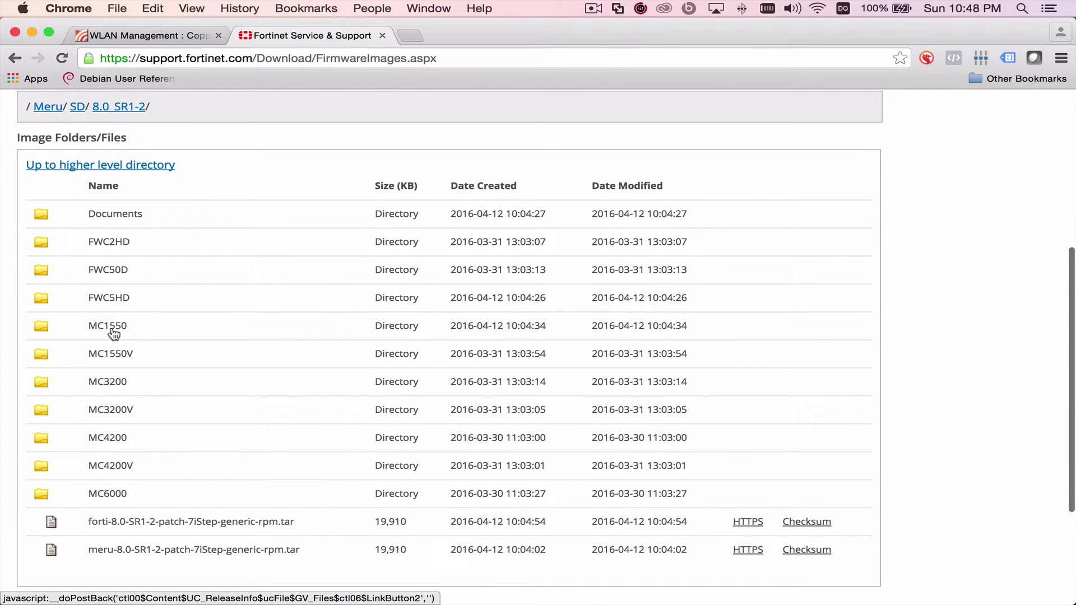
pyautogui.click(111, 327)
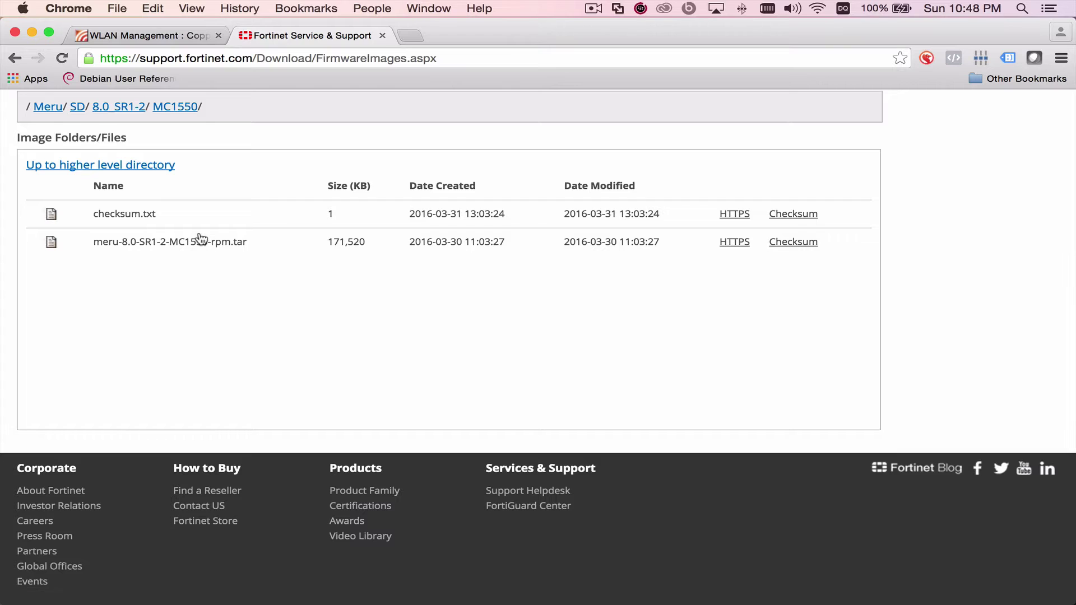
pyautogui.scroll(3, 198, 245)
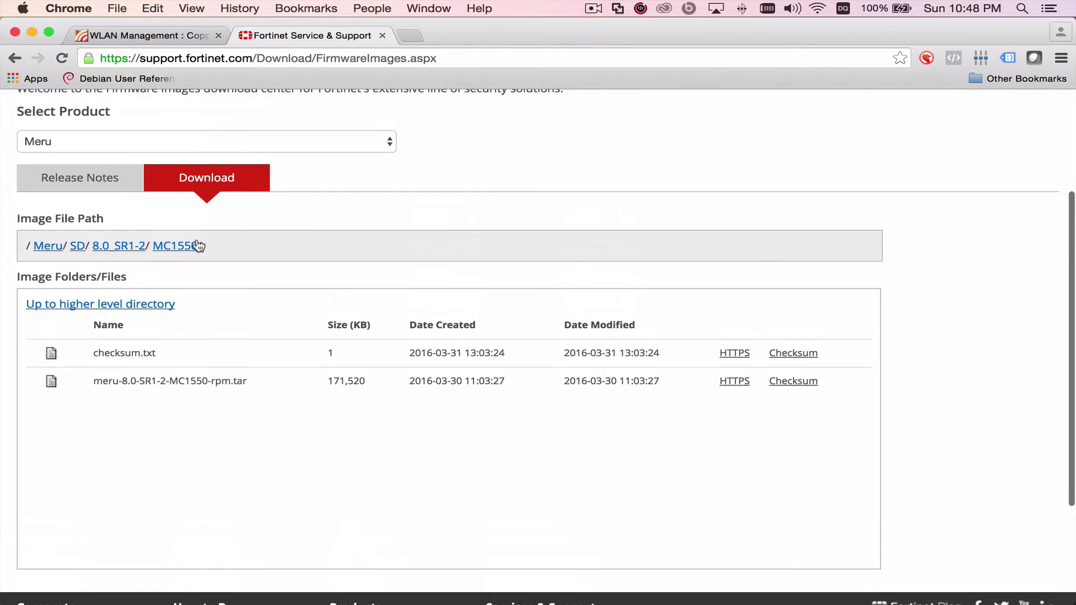
pyautogui.click(125, 254)
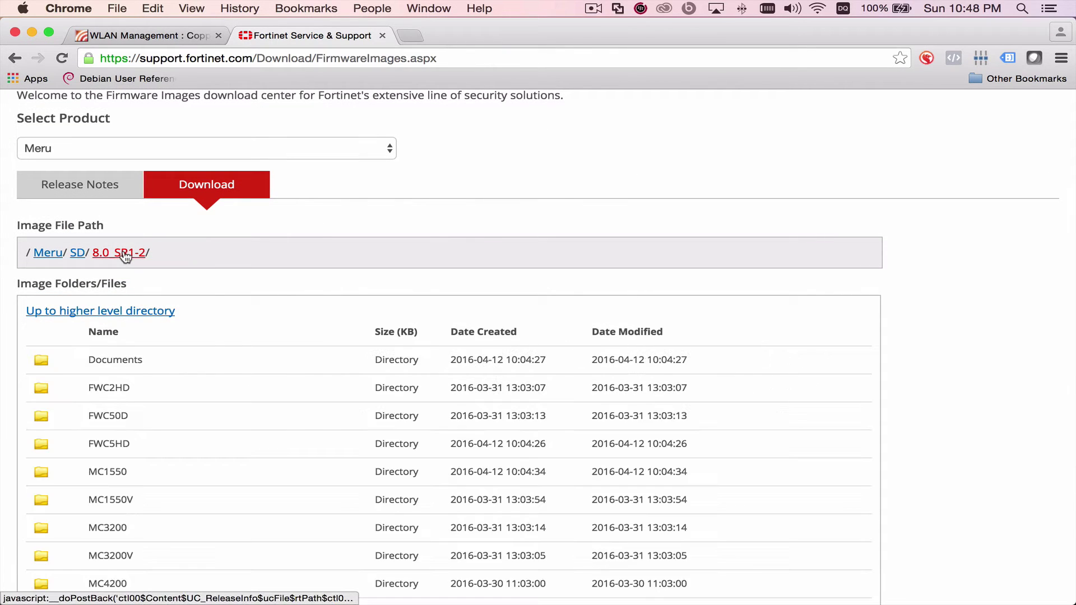
pyautogui.click(117, 361)
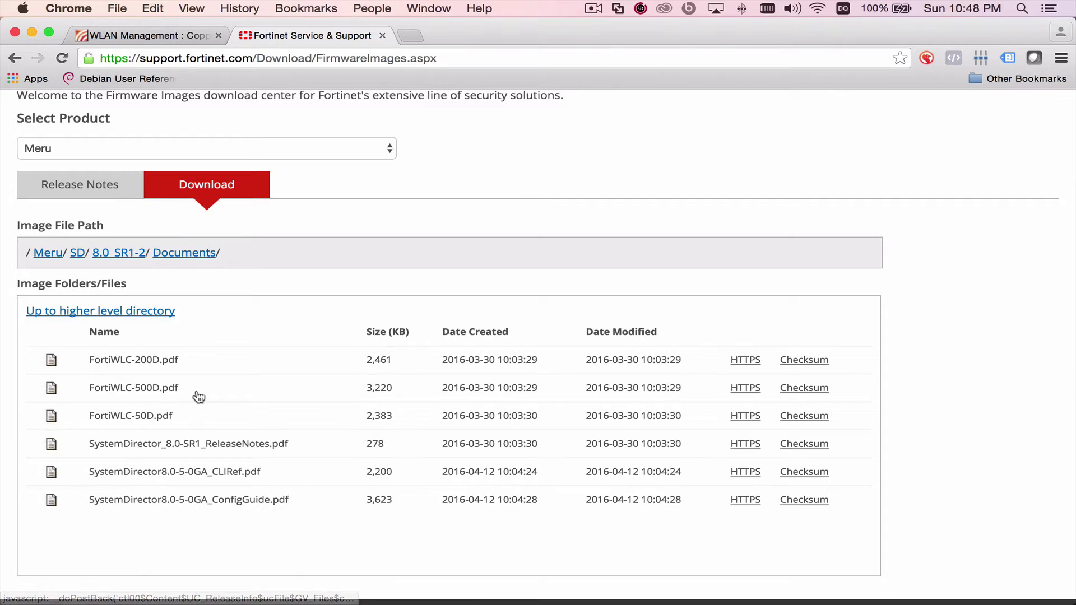
pyautogui.scroll(-2, 197, 397)
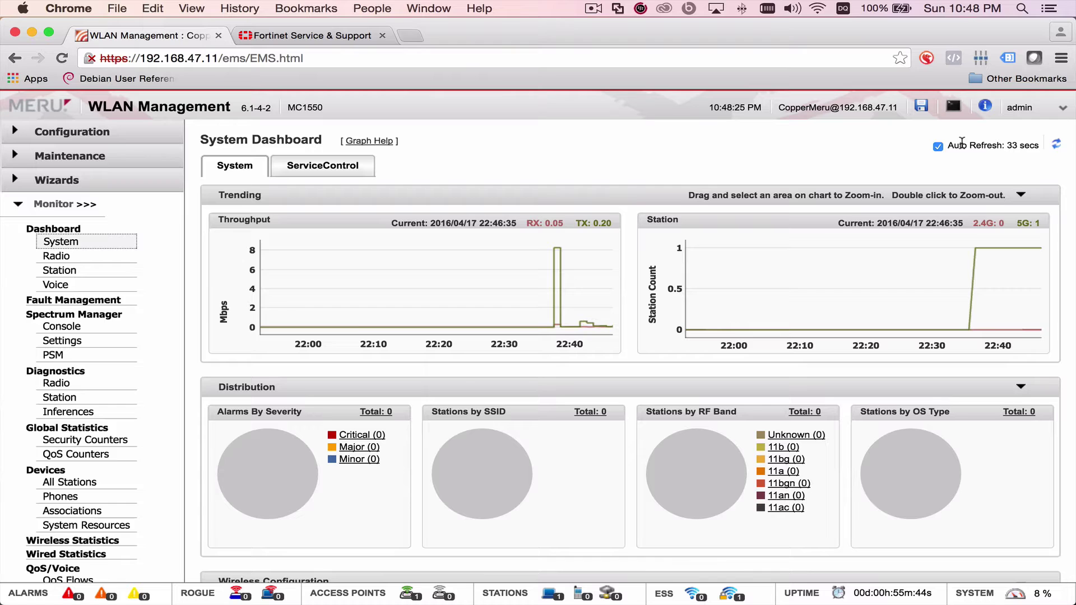
# - Log into the controller shell as admin and enter 'conf terminal' mode
pyautogui.click(953, 106)
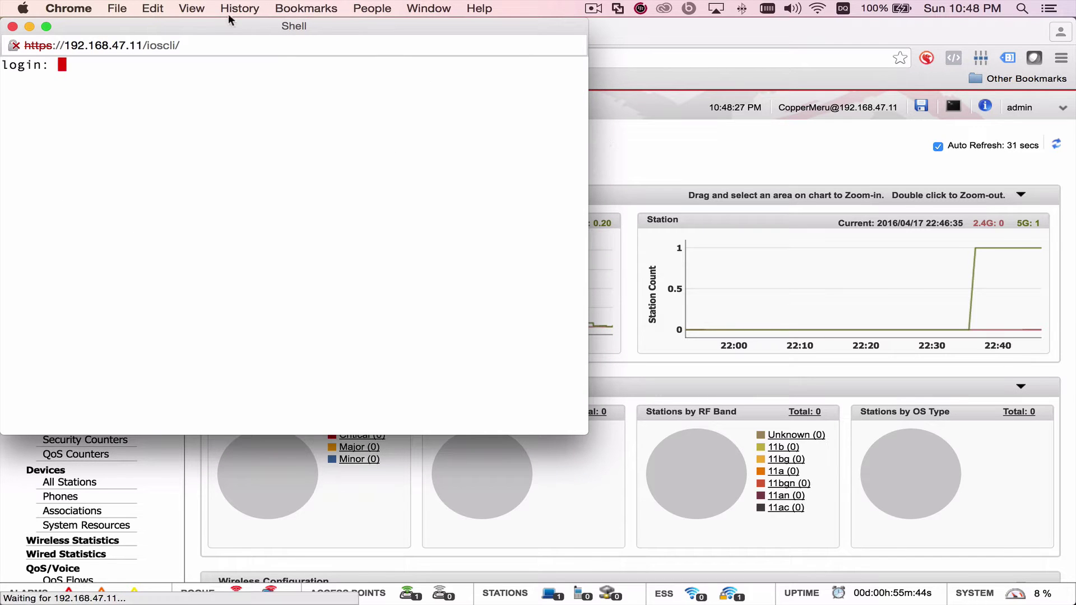
pyautogui.moveTo(255, 31); pyautogui.dragTo(414, 66)
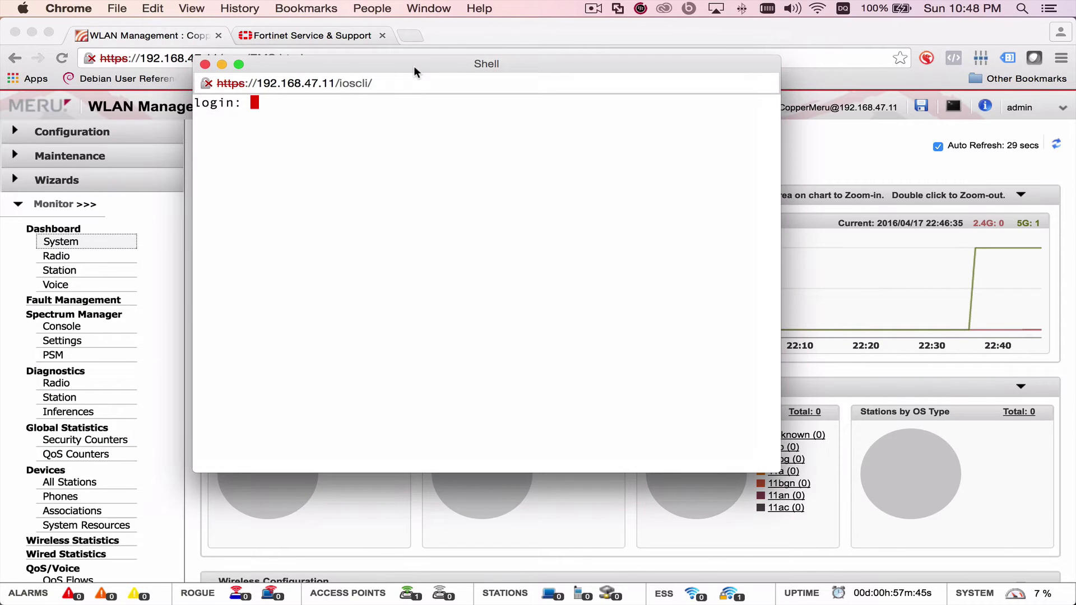
pyautogui.write('admin')
pyautogui.press('Return')
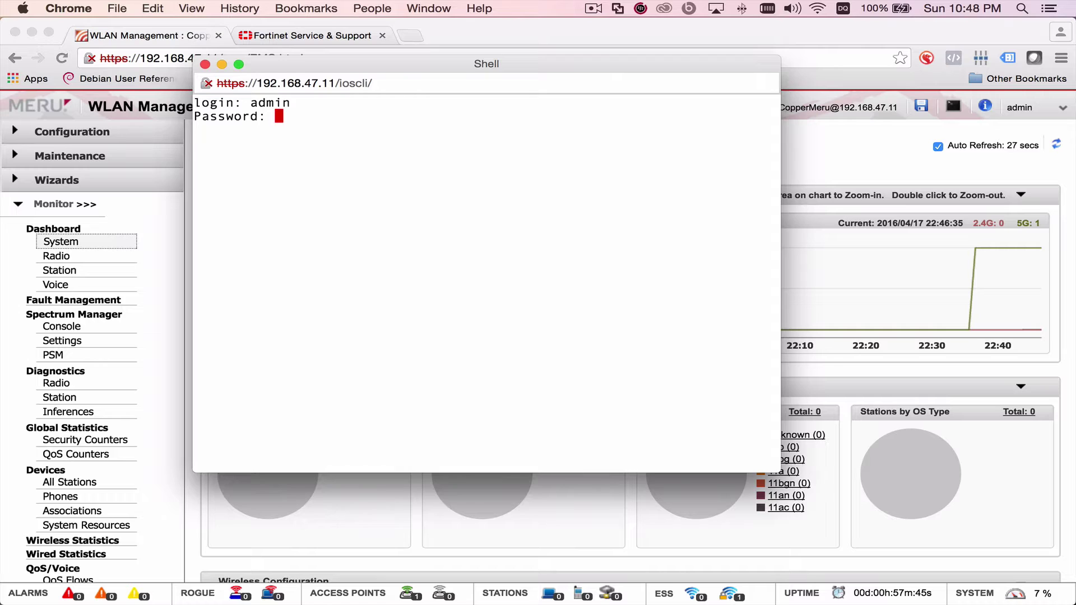
pyautogui.press('Return')
pyautogui.press('Return')
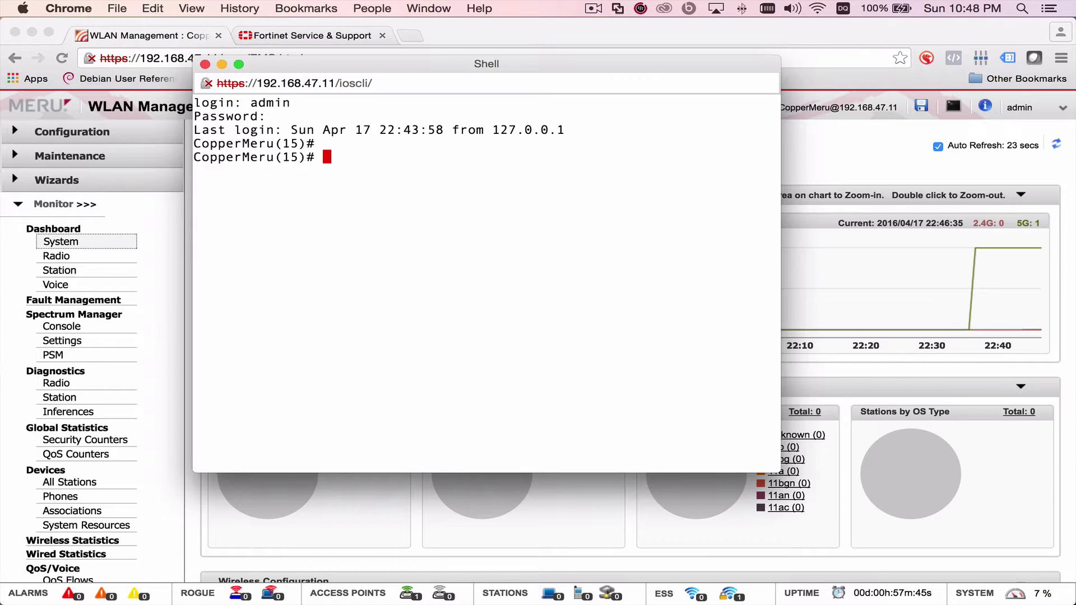
pyautogui.write('conf terminal')
pyautogui.press('Return')
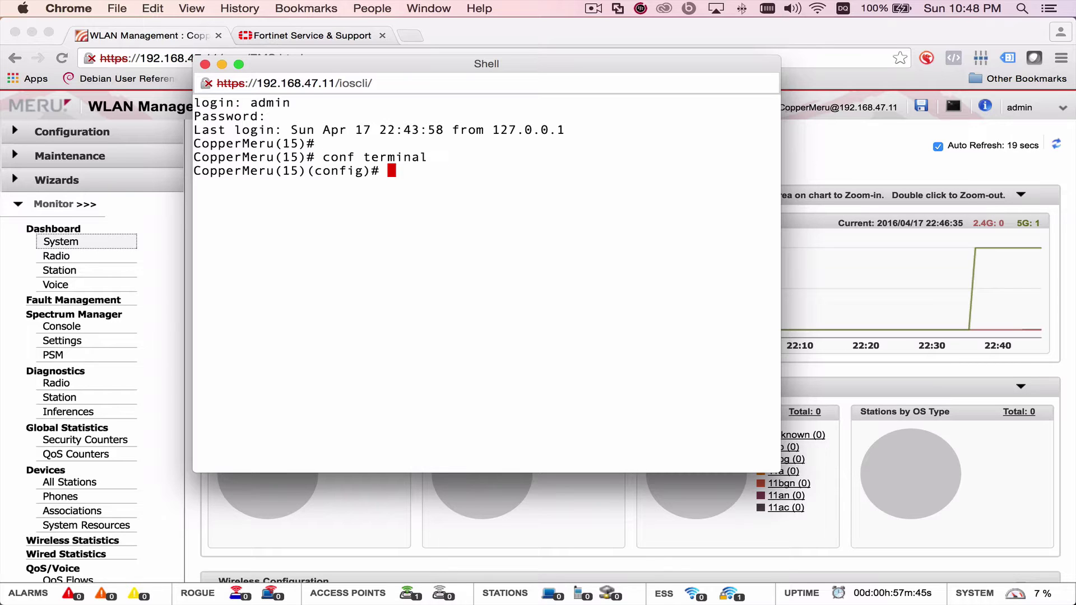
# - Run 'auto-ap-upgrade disable' and exit configuration mode
pyautogui.write('au')
pyautogui.press('?')
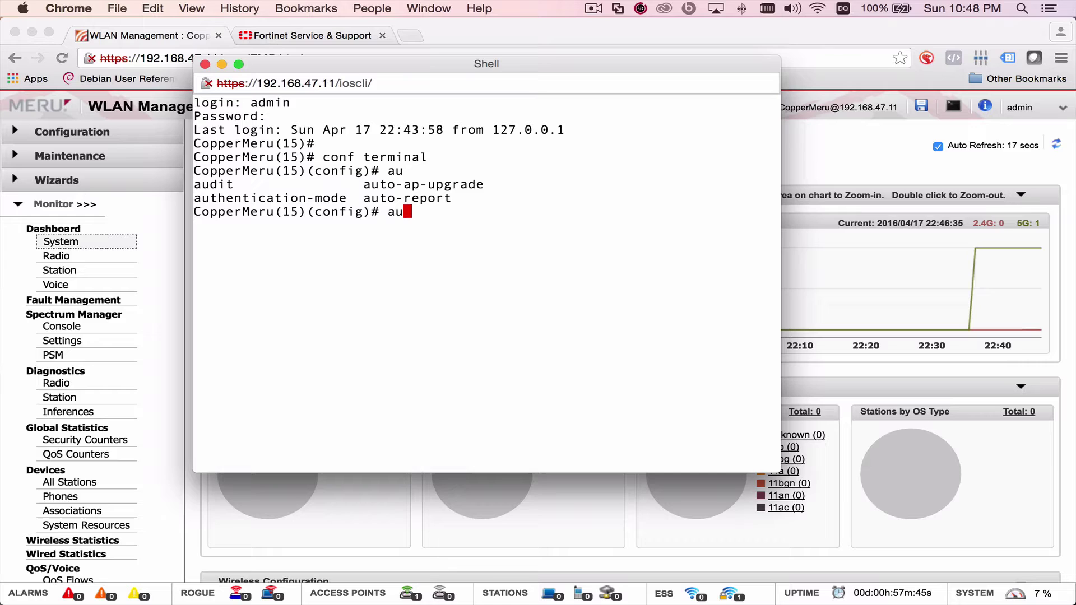
pyautogui.write('to')
pyautogui.press('Tab')
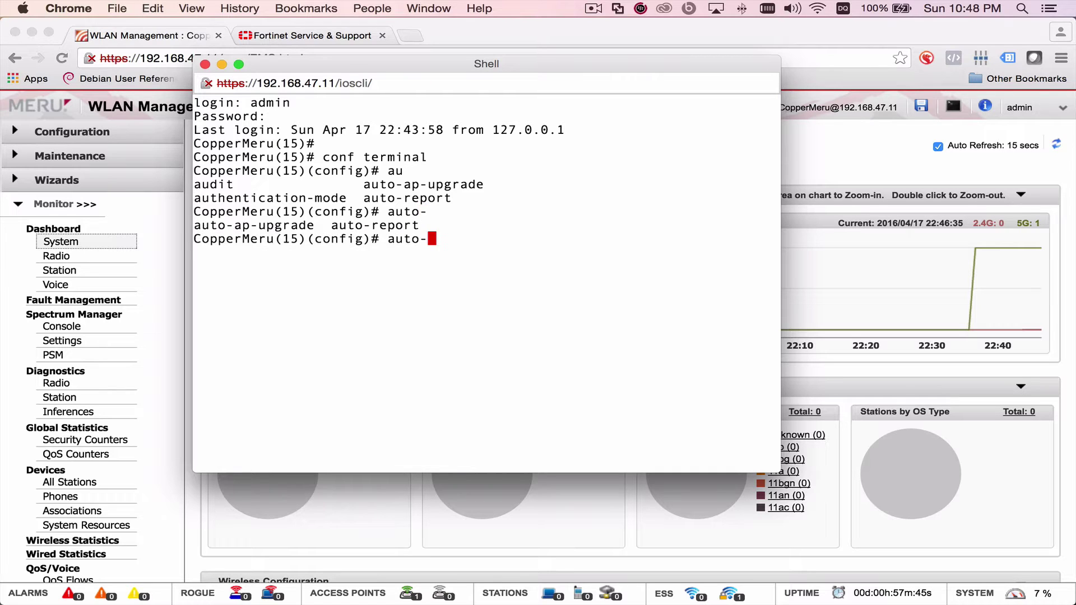
pyautogui.write('a')
pyautogui.press('Tab')
pyautogui.write('disable')
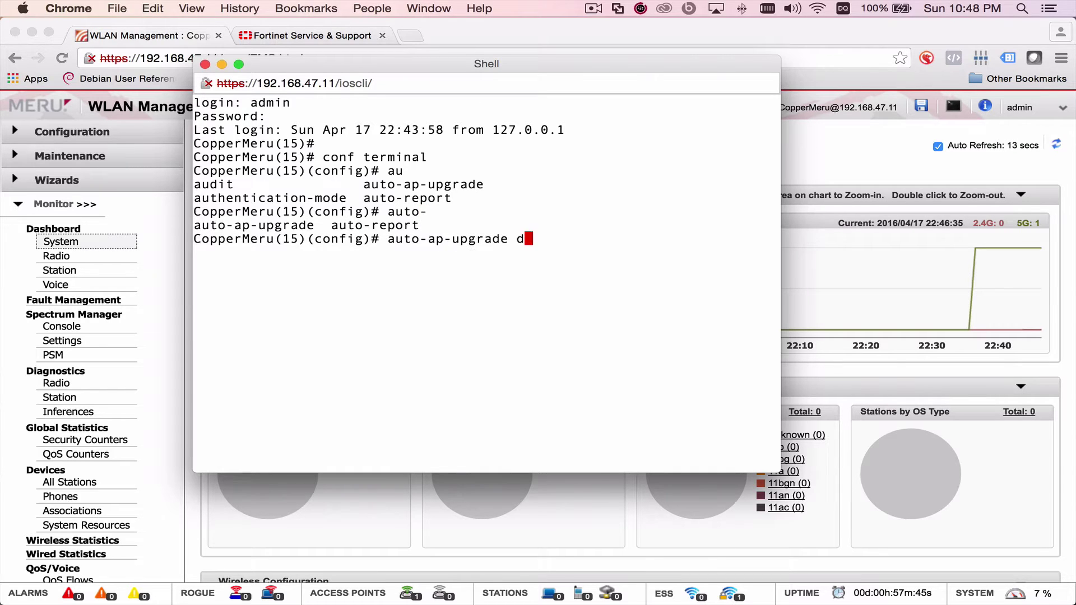
pyautogui.press('Return')
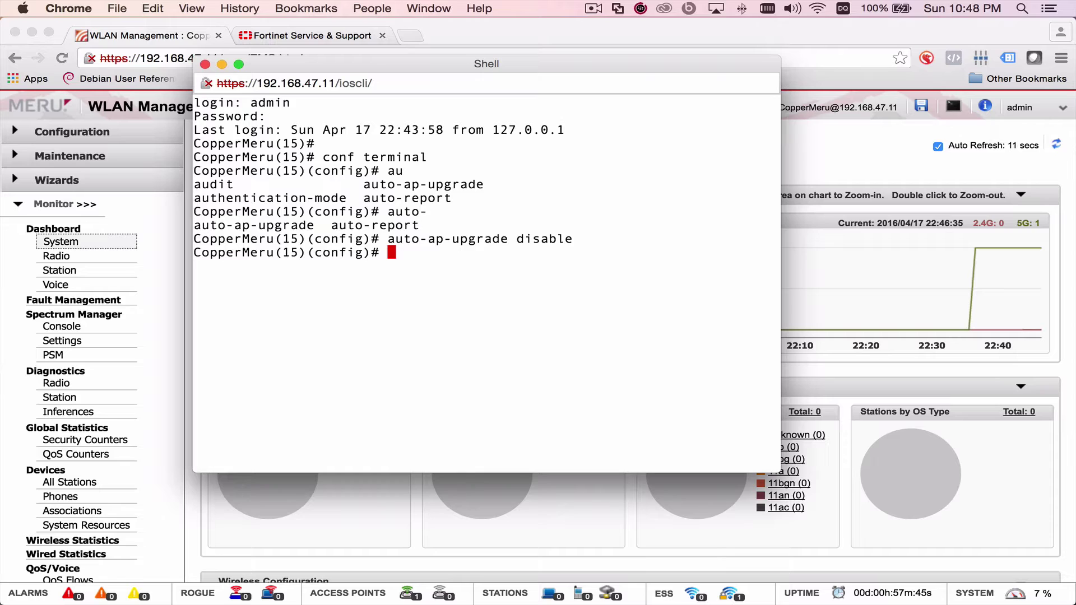
pyautogui.write('exit')
pyautogui.press('Return')
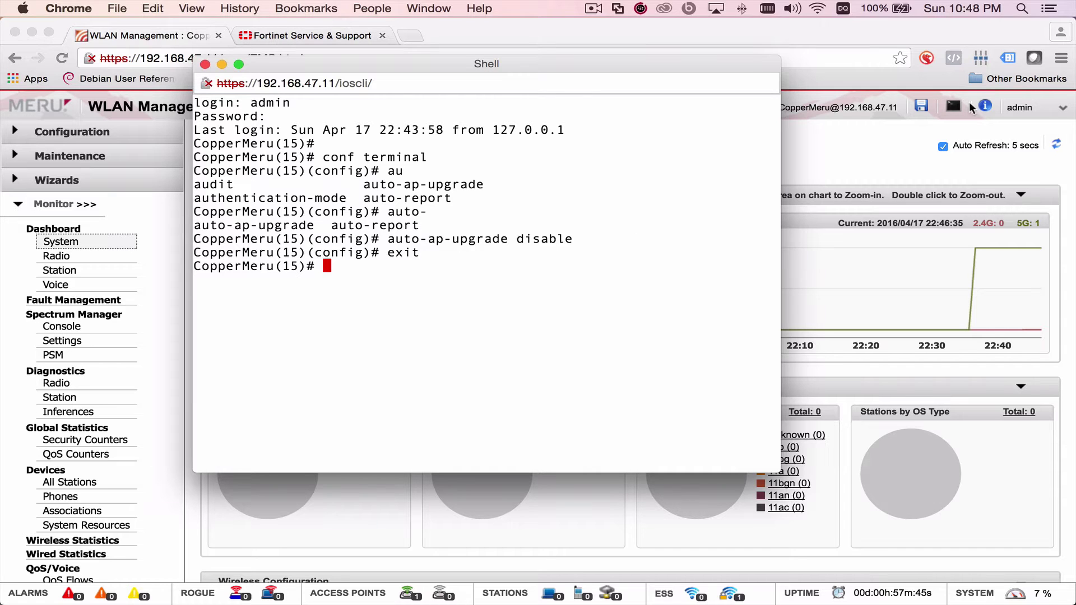
pyautogui.click(1022, 8)
# - Launch TftpServer, decline the donation prompt, and keep en0 192.168.47.177 as the interface
pyautogui.write('tft')
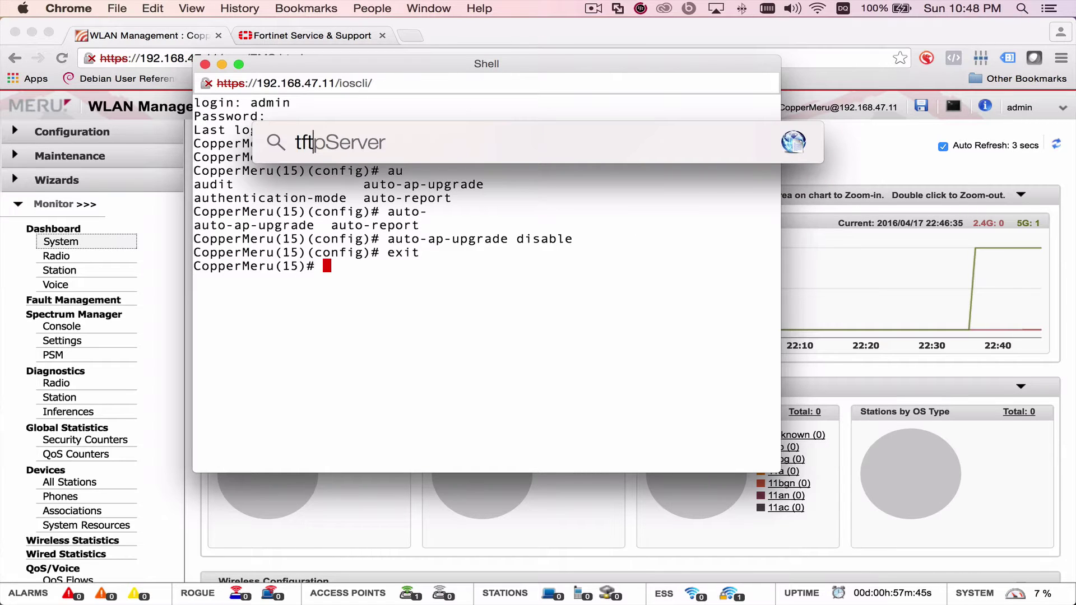
pyautogui.press('Return')
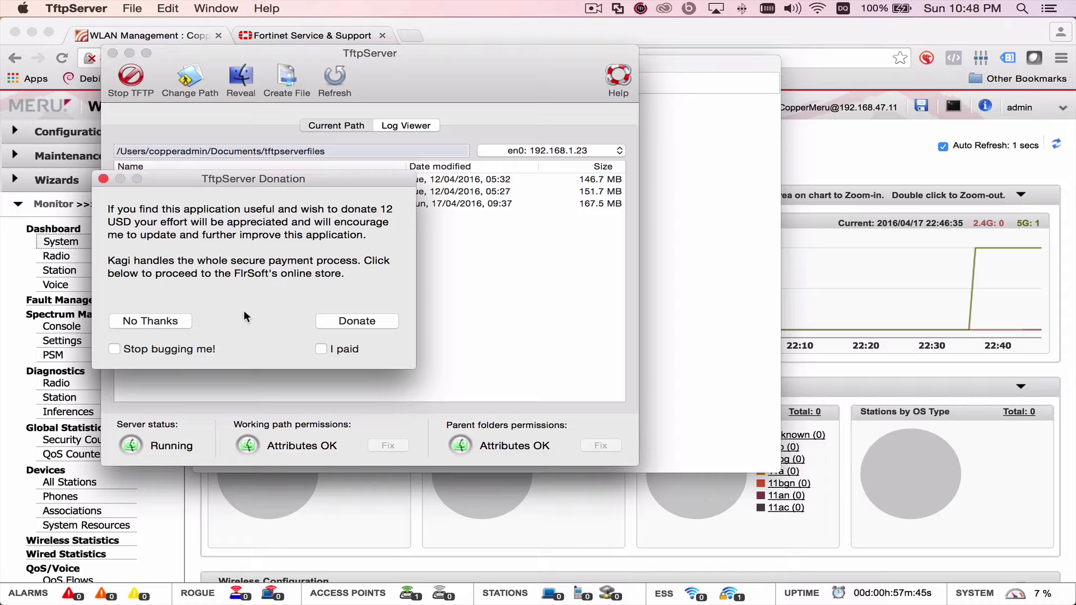
pyautogui.click(156, 318)
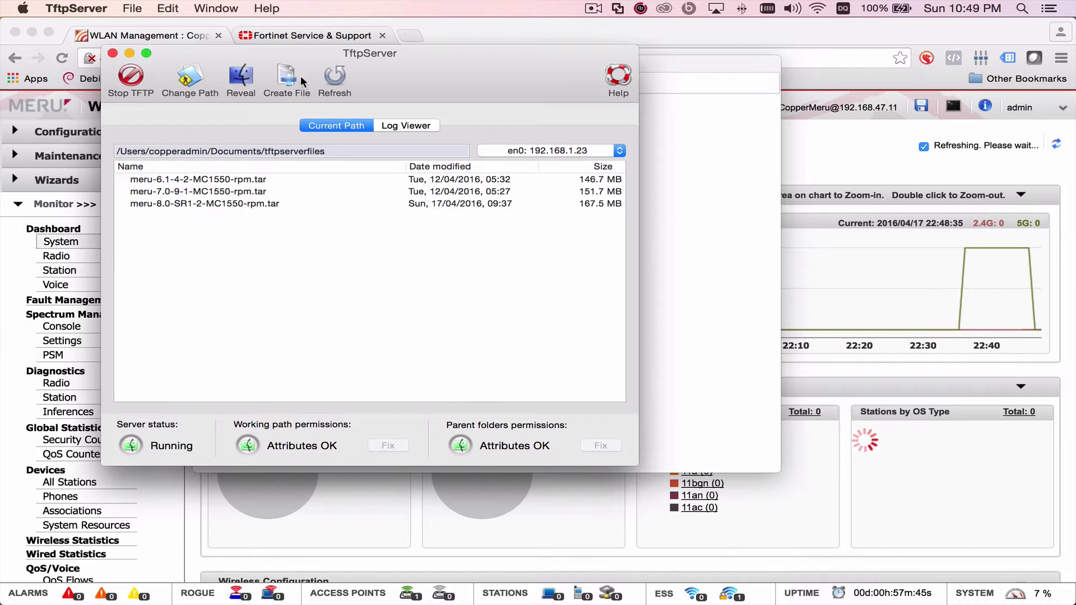
pyautogui.moveTo(411, 69); pyautogui.dragTo(857, 67)
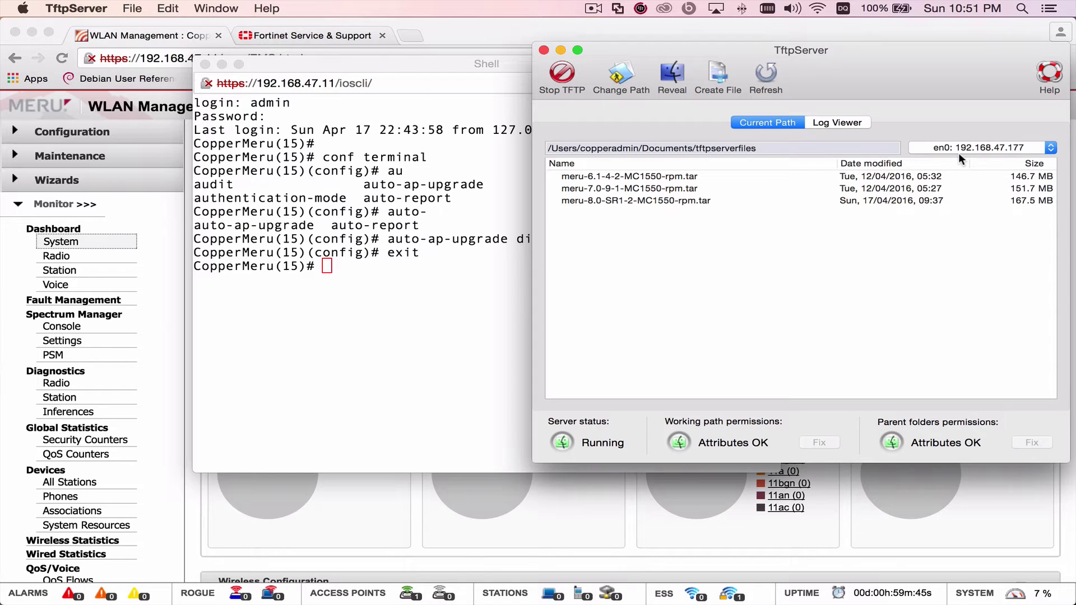
pyautogui.click(977, 149)
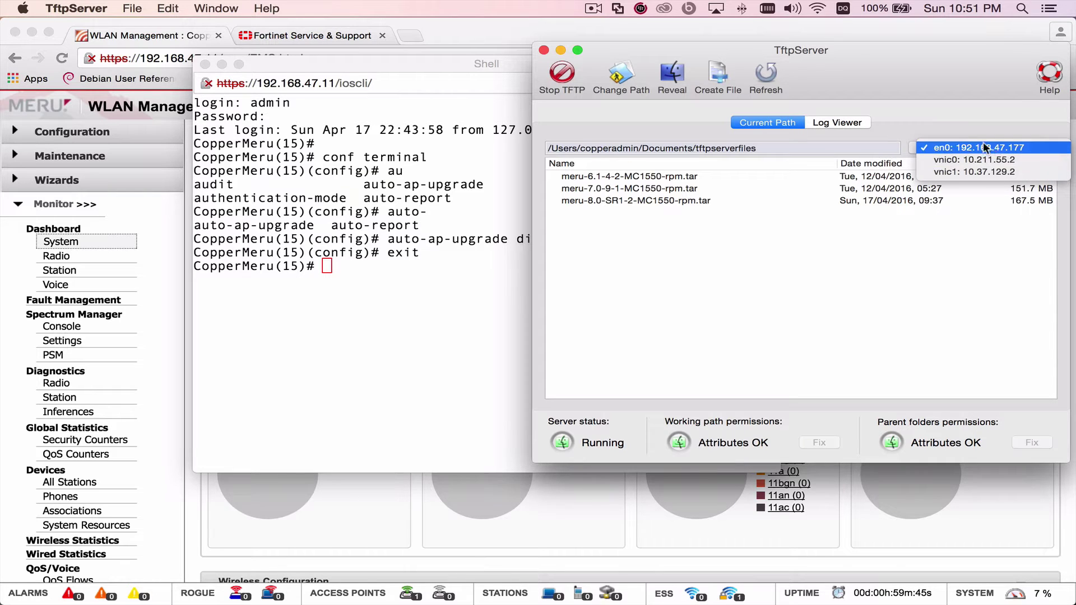
pyautogui.click(947, 122)
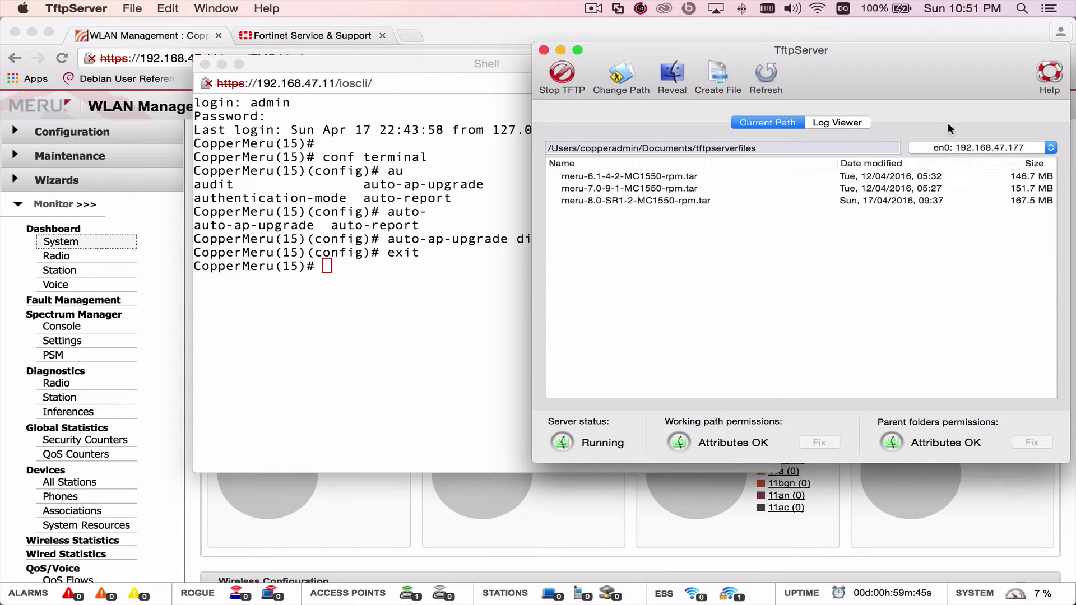
pyautogui.click(474, 267)
# - Copy meru-8.0-SR1-2-MC1550-rpm.tar from tftp://192.168.47.177/Users/copperadmin/Documents/tftpserver/ to the controller
pyautogui.write('c')
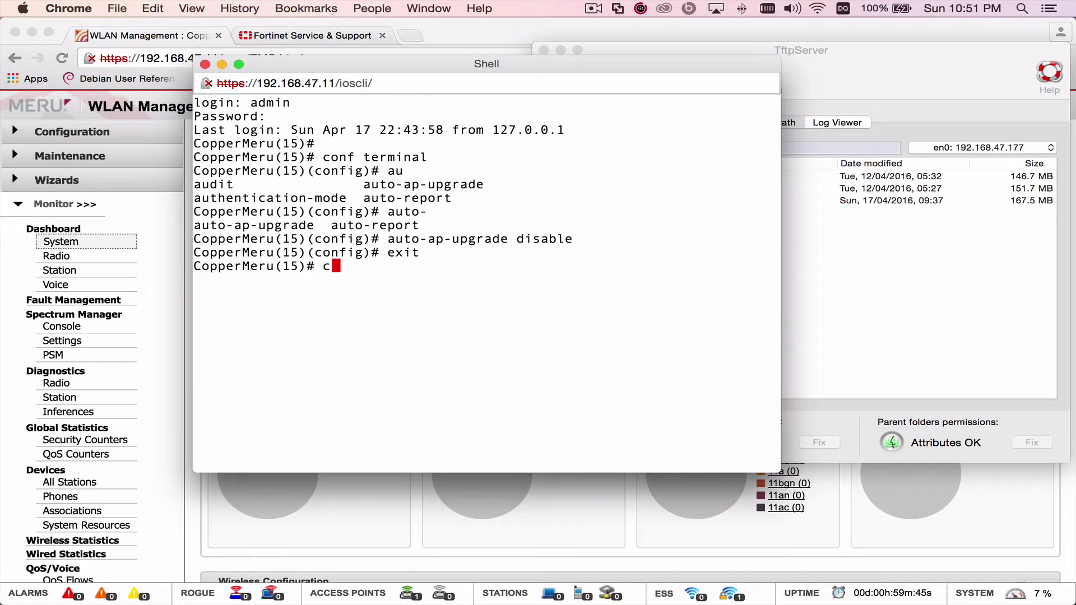
pyautogui.write('opy tftp://192.168.47.177/User')
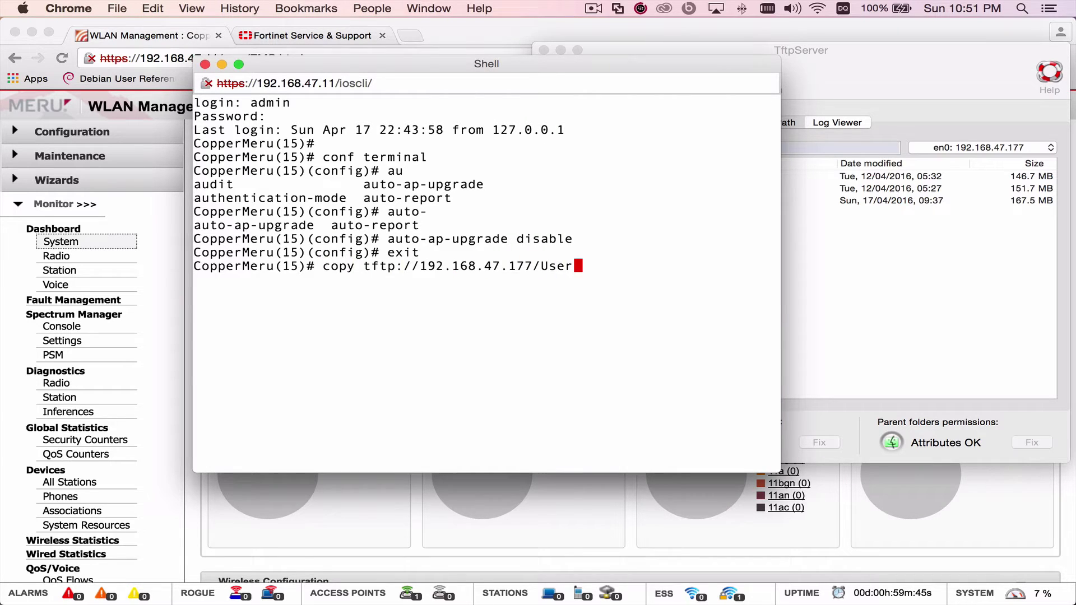
pyautogui.moveTo(554, 63); pyautogui.dragTo(490, 174)
pyautogui.write('s/copperadmin/Documents/tftpserver/')
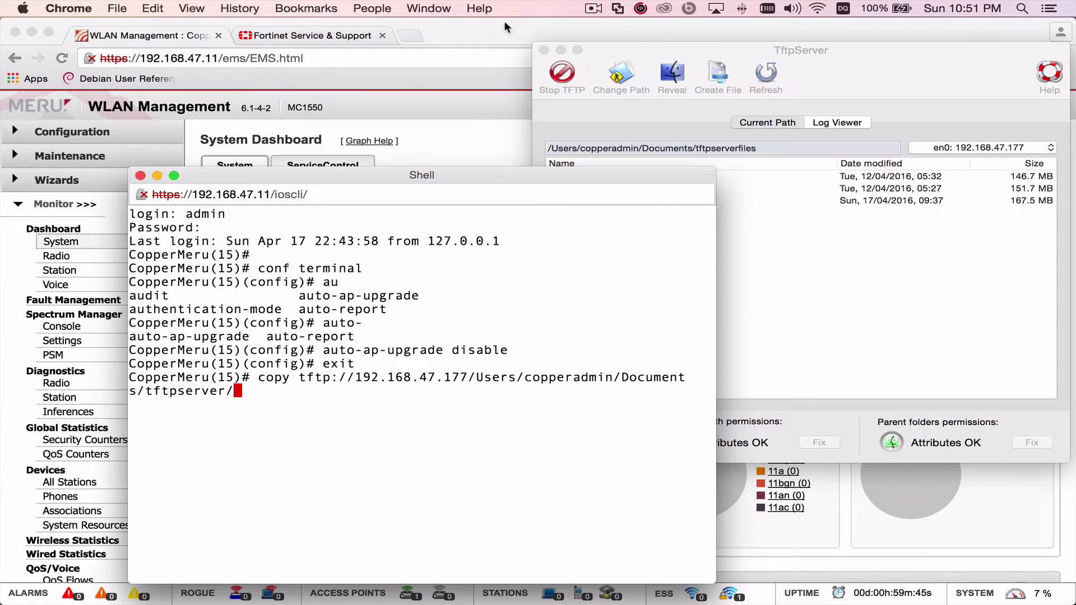
pyautogui.moveTo(395, 173); pyautogui.dragTo(376, 220)
pyautogui.write('meru-8')
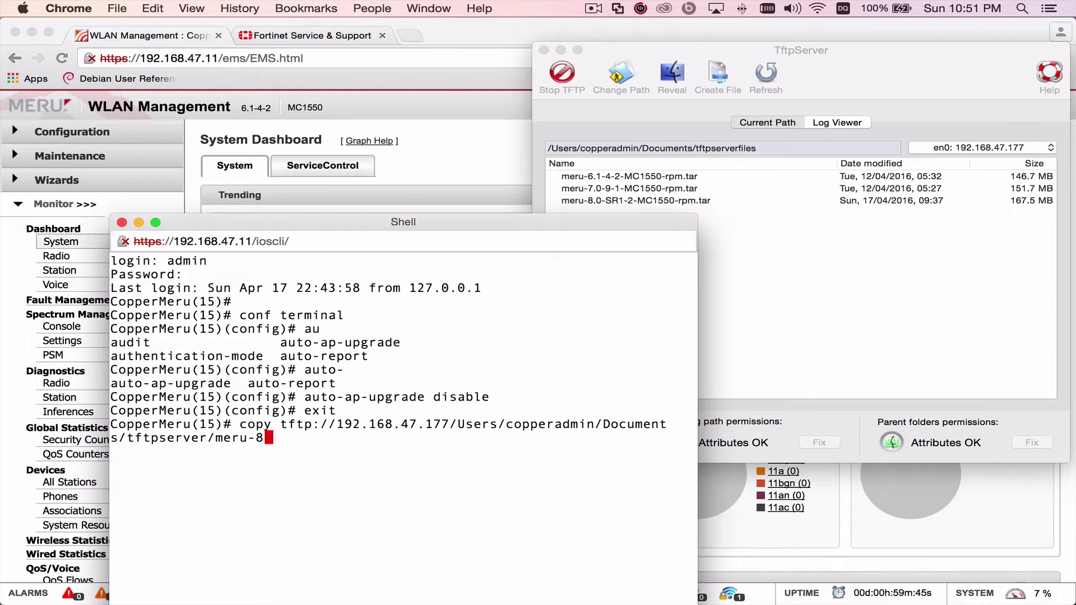
pyautogui.write('.0-SR1-2-MC1550-rpm.tar .')
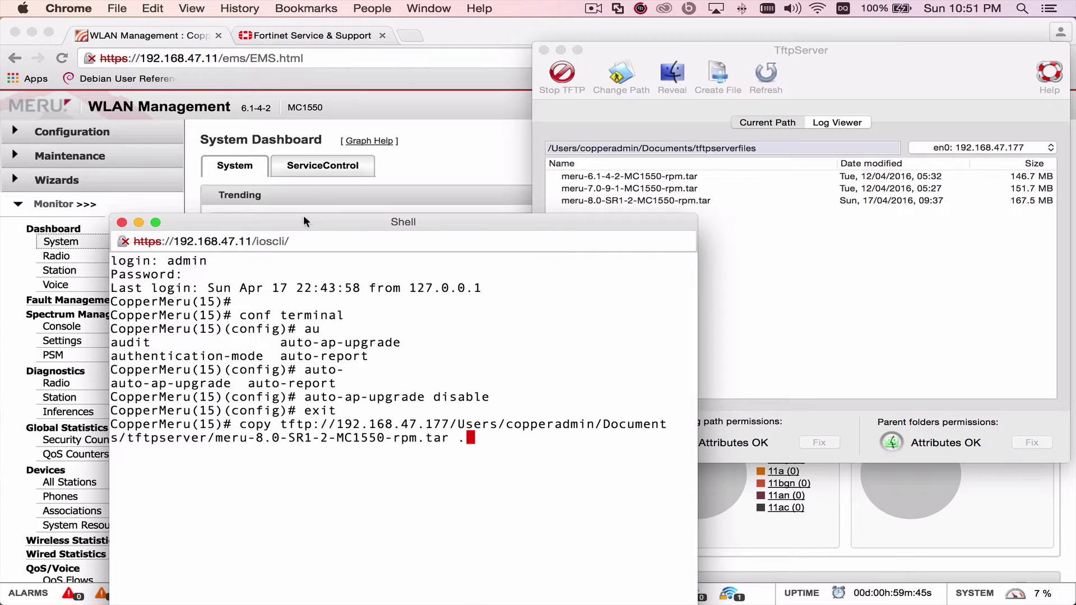
pyautogui.moveTo(304, 218); pyautogui.dragTo(298, 101)
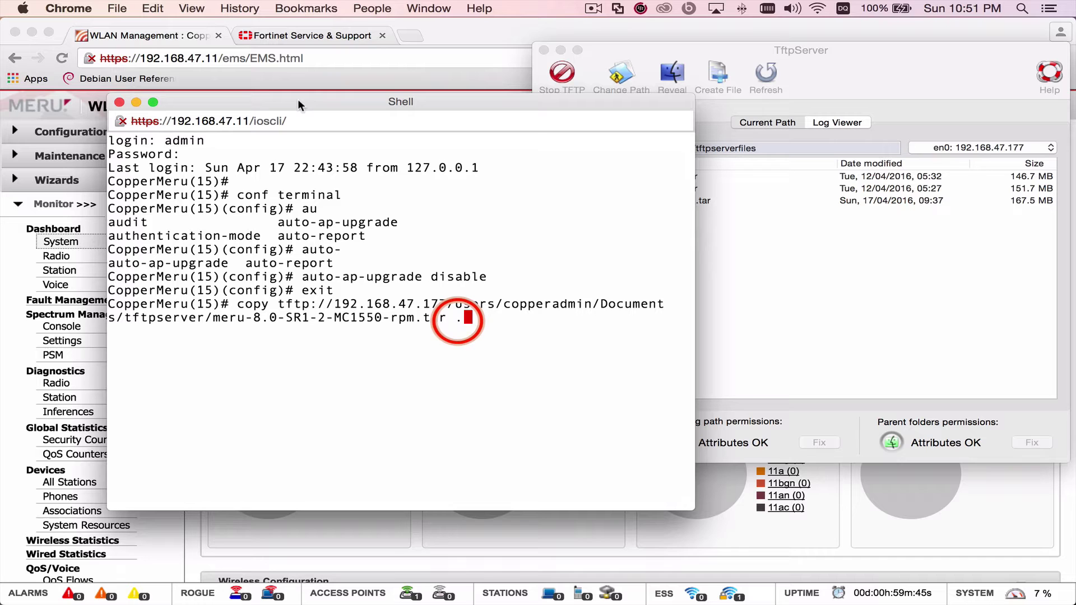
pyautogui.press('Return')
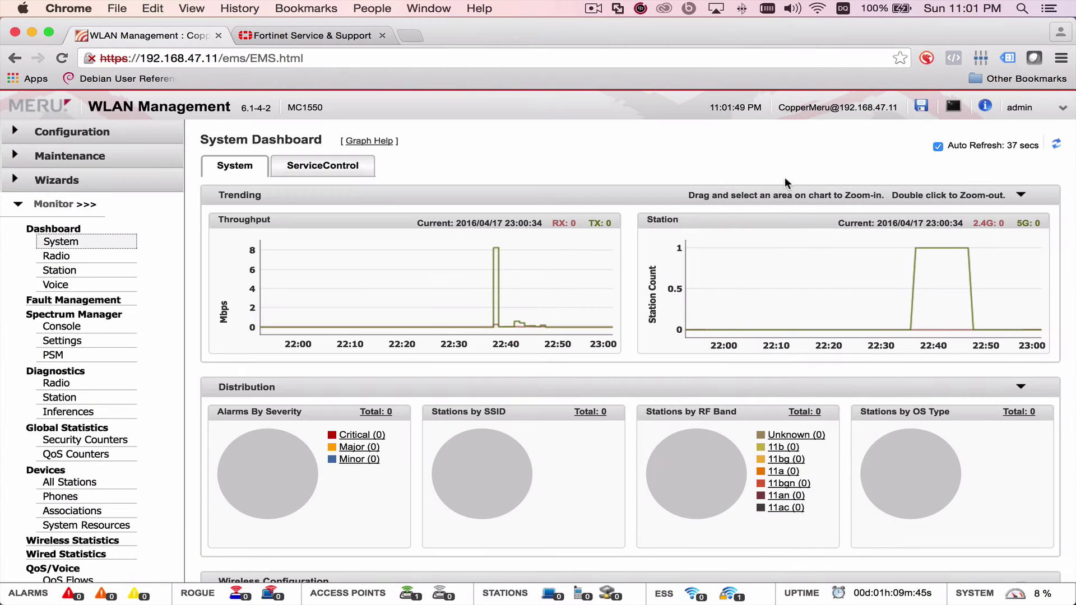
pyautogui.scroll(-2, 78, 311)
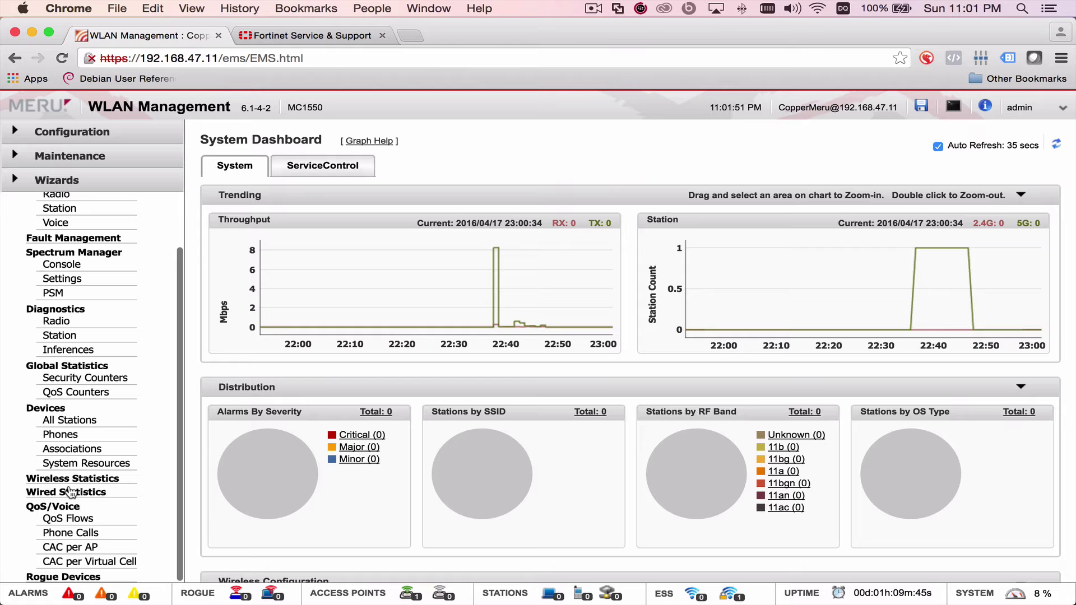
# - Check Maintenance > File Management's SD versions list for the 8.0-SR1-2 (169MB) image
pyautogui.click(71, 133)
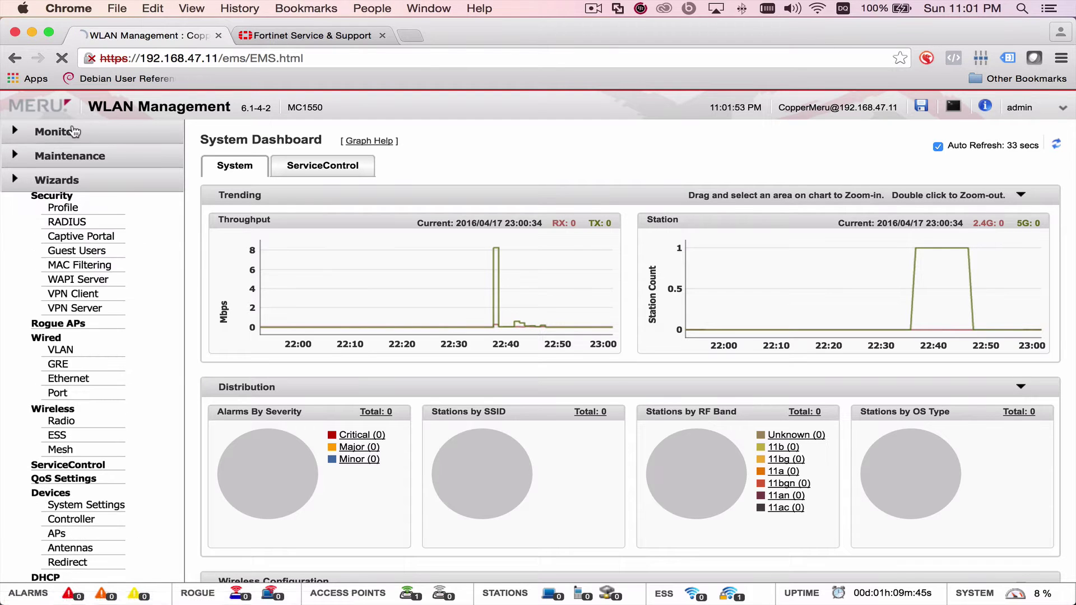
pyautogui.scroll(-2, 76, 378)
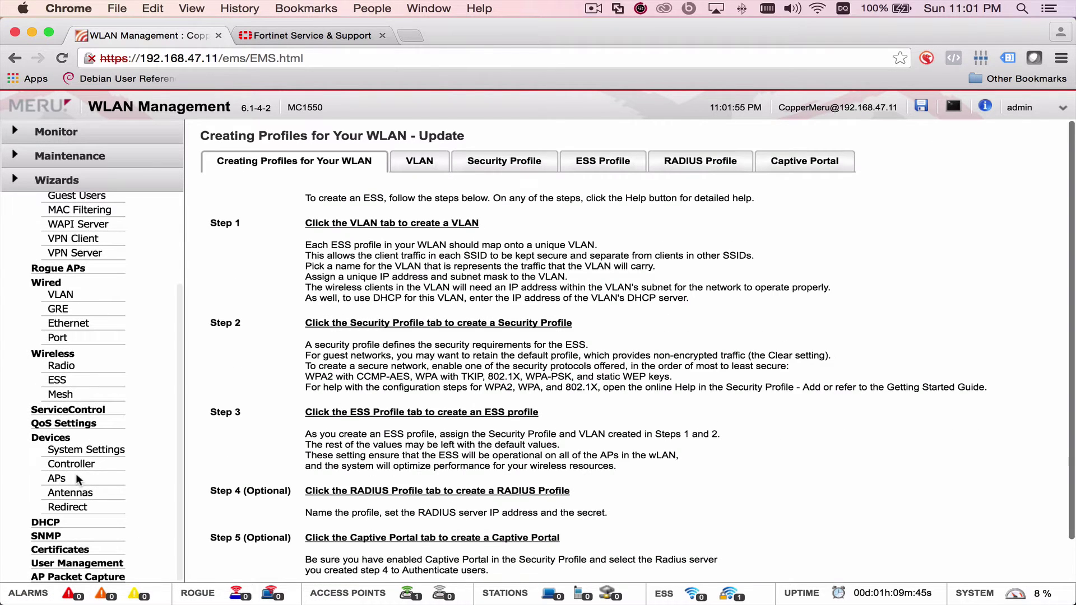
pyautogui.click(76, 159)
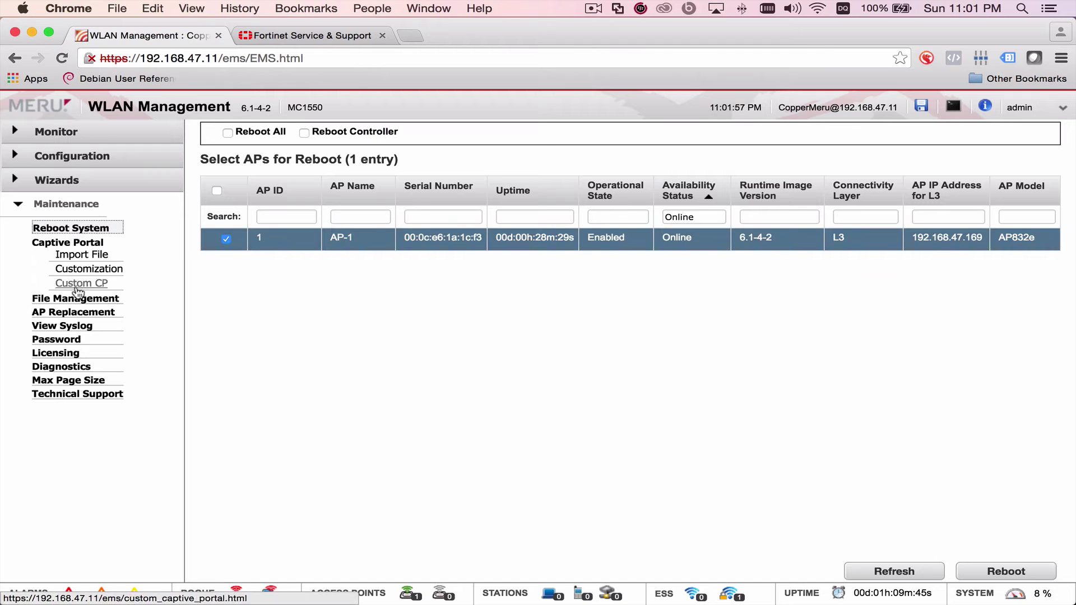
pyautogui.click(74, 301)
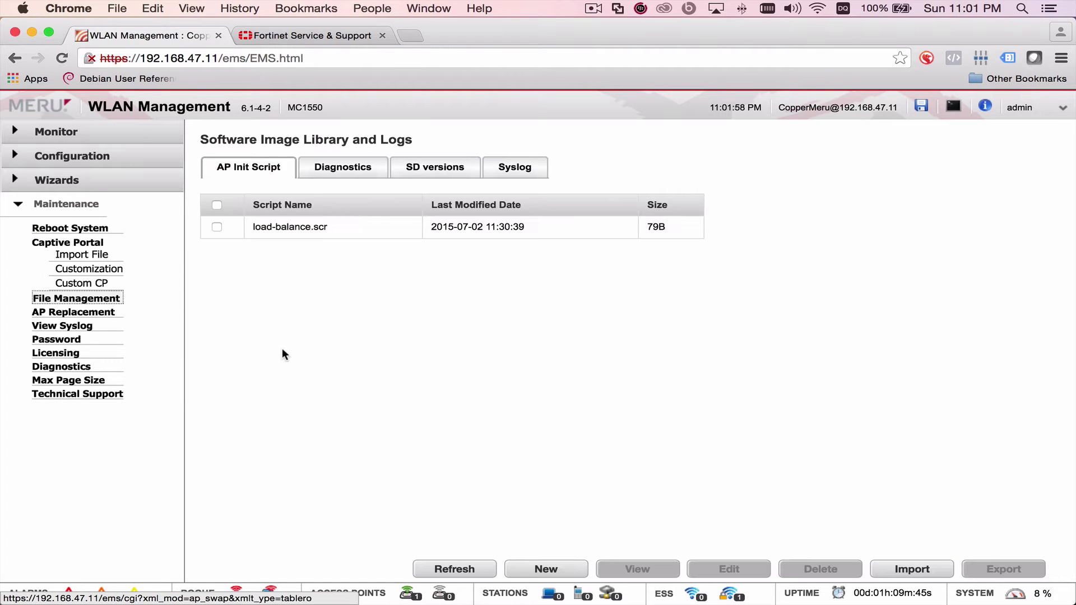
pyautogui.click(426, 177)
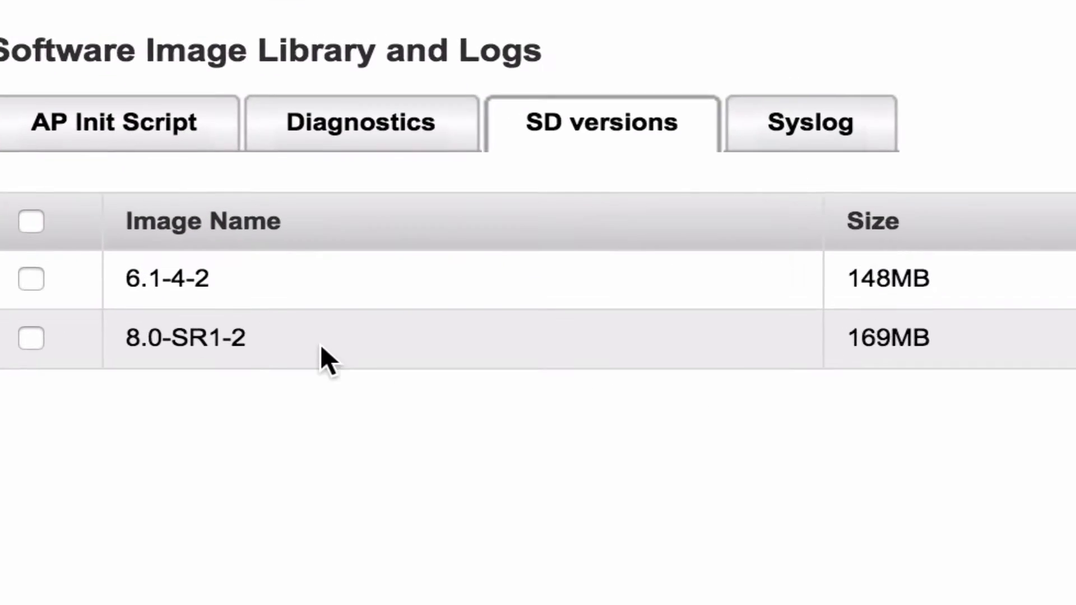
pyautogui.tripleClick(228, 350)
pyautogui.click(348, 430)
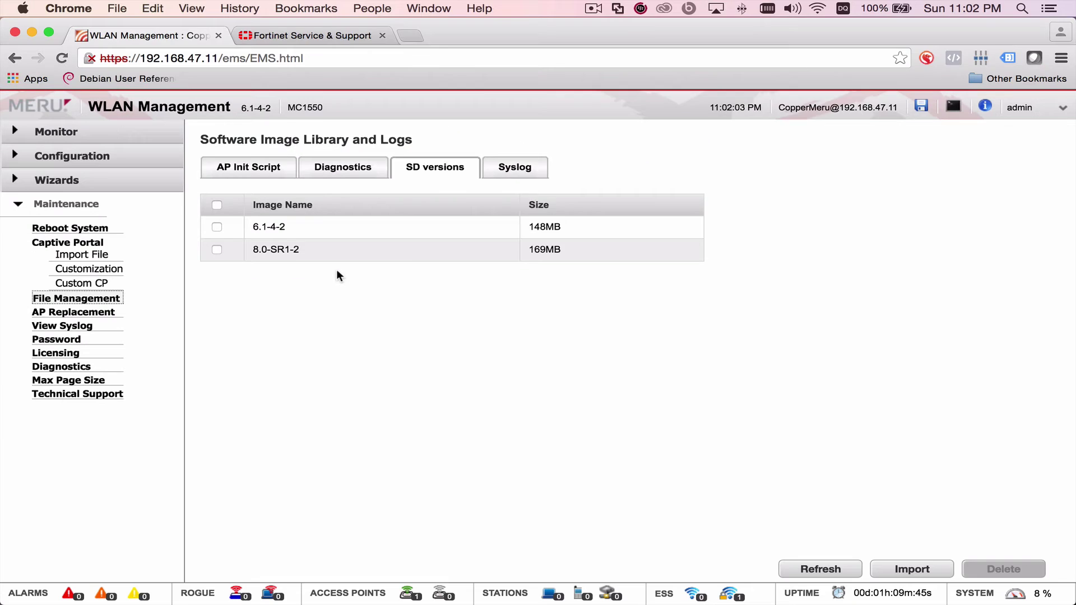
pyautogui.press('super+grave')
# - Run 'upgrade controller 8.0-SR1-2' and answer 'y' to overwrite the existing image
pyautogui.write('upgrade controller 8.')
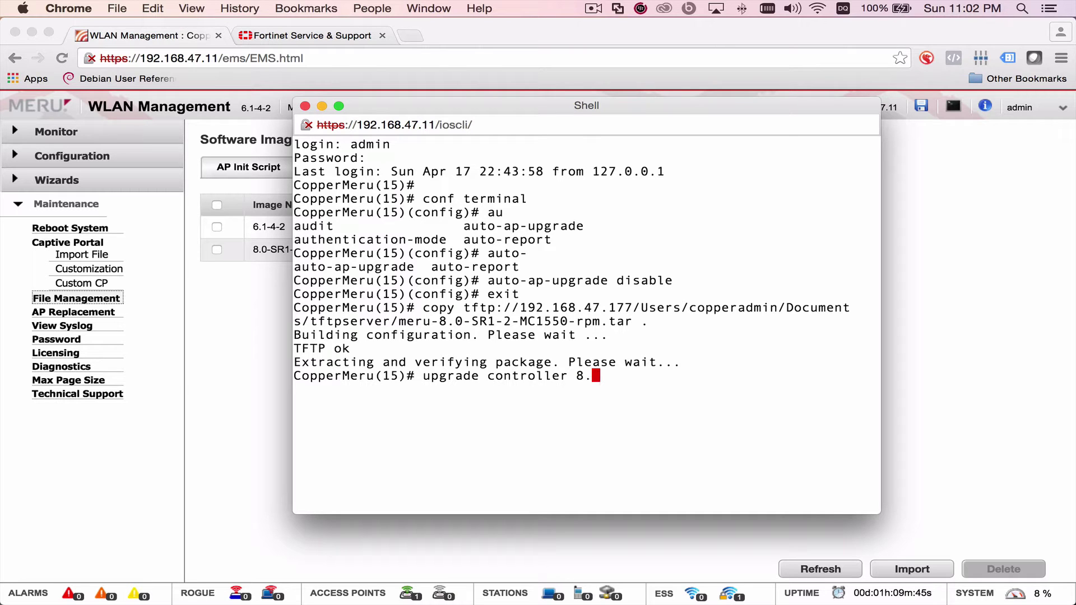
pyautogui.write('0-SR1-2')
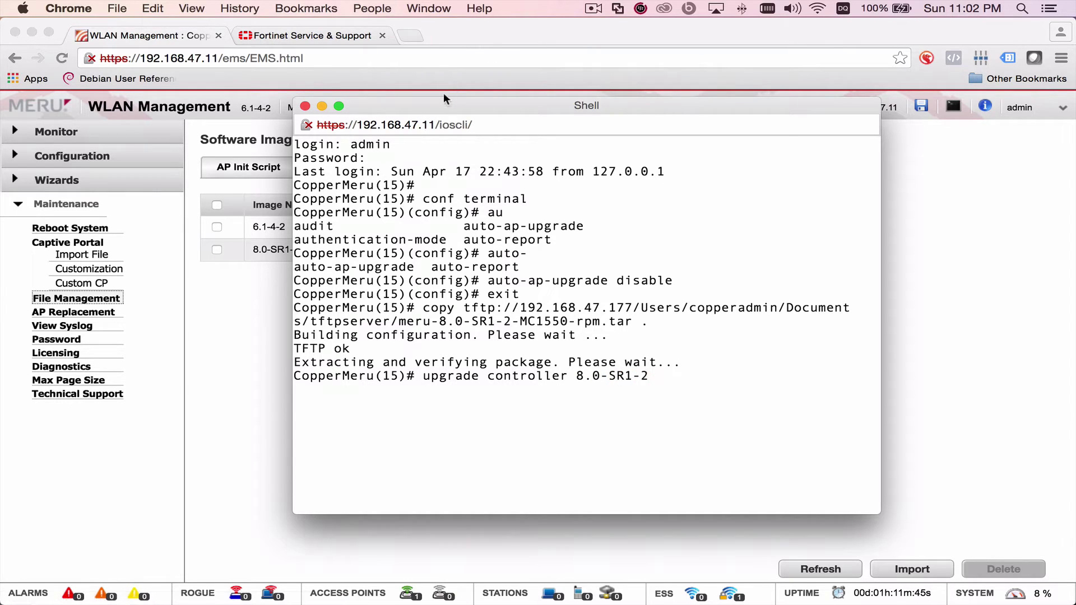
pyautogui.moveTo(442, 98); pyautogui.dragTo(500, 99)
pyautogui.press('Return')
pyautogui.write('y')
pyautogui.press('Return')
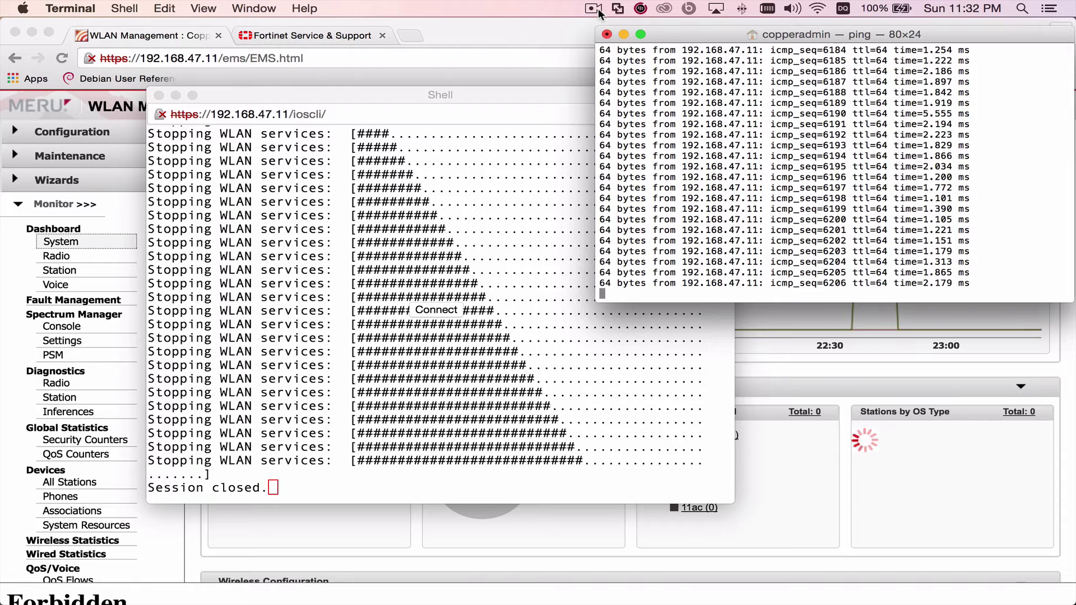
# - Reload the controller's web page at 192.168.47.11 in Chrome, still getting 403 Forbidden
pyautogui.click(594, 9)
pyautogui.click(592, 70)
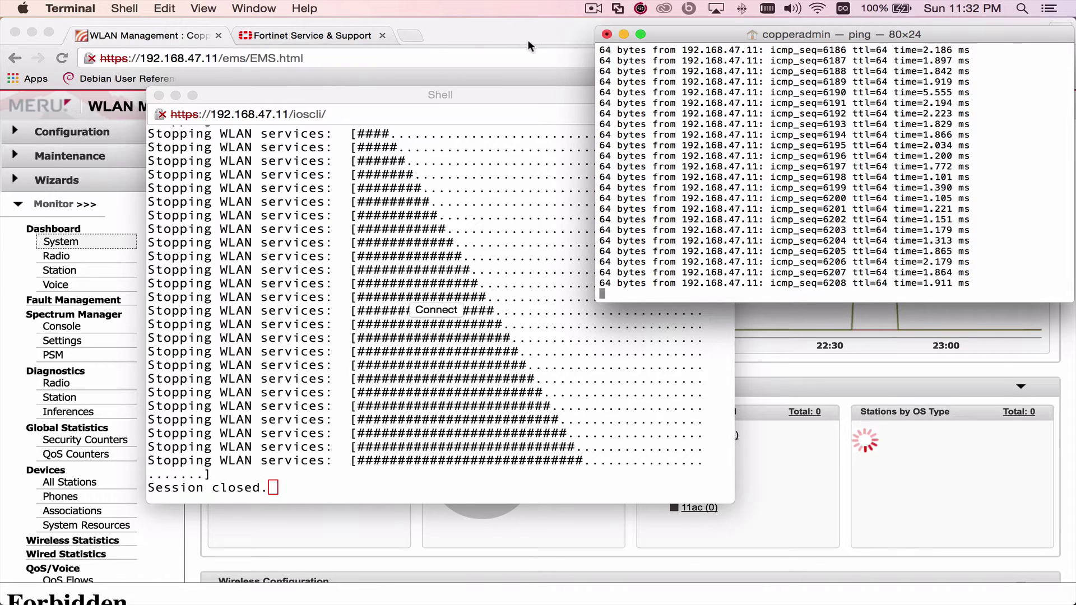
pyautogui.click(528, 40)
pyautogui.click(382, 56)
pyautogui.click(346, 57)
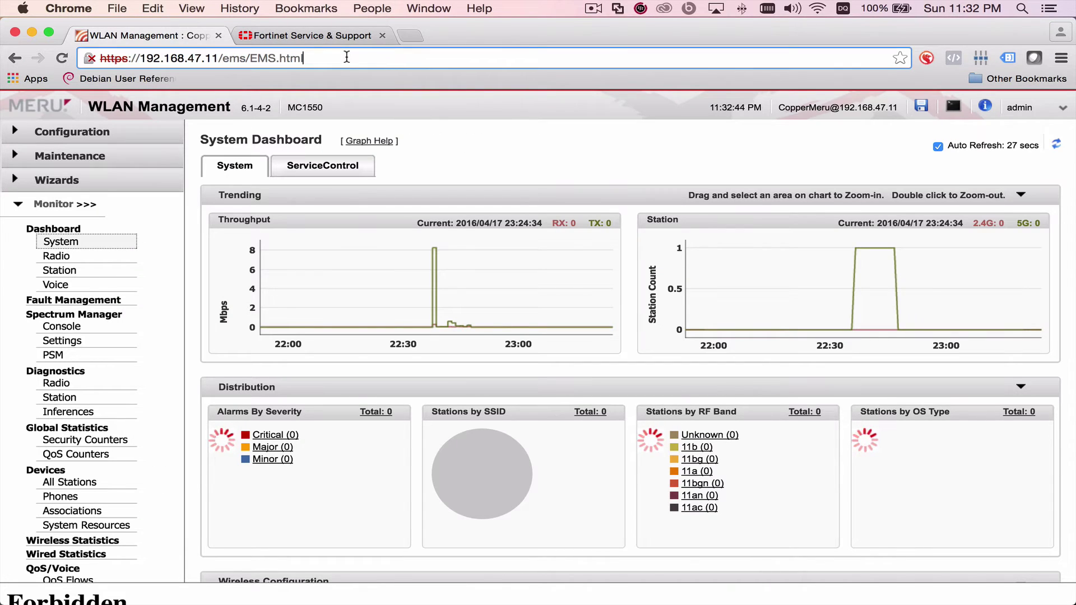
pyautogui.press('BackSpace')
pyautogui.press('BackSpace')
pyautogui.press('BackSpace')
pyautogui.press('BackSpace')
pyautogui.press('BackSpace')
pyautogui.press('BackSpace')
pyautogui.press('BackSpace')
pyautogui.press('BackSpace')
pyautogui.press('BackSpace')
pyautogui.press('BackSpace')
pyautogui.press('BackSpace')
pyautogui.press('BackSpace')
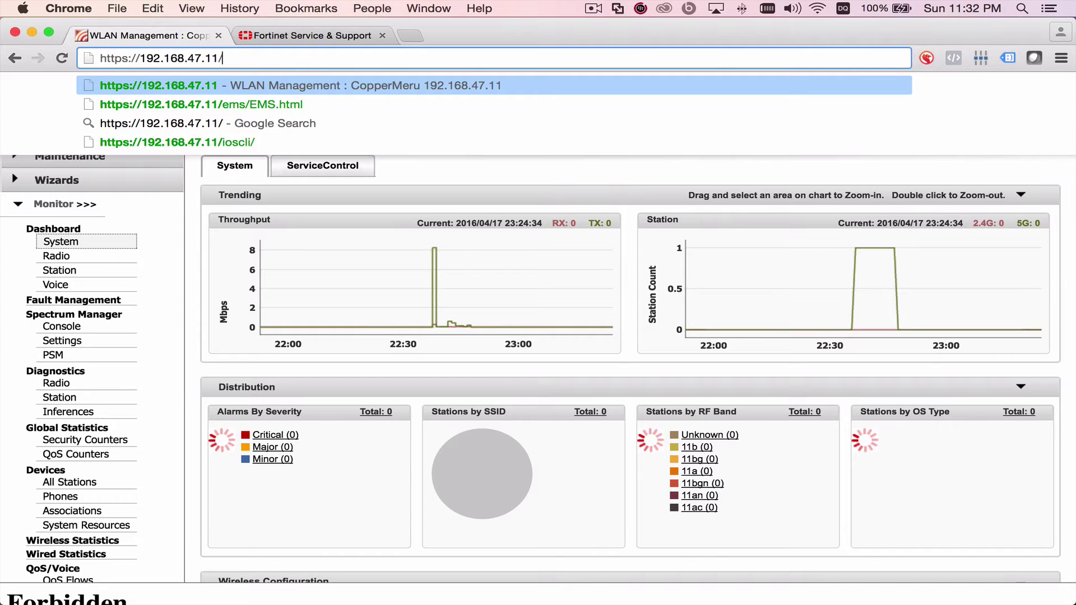
pyautogui.press('Return')
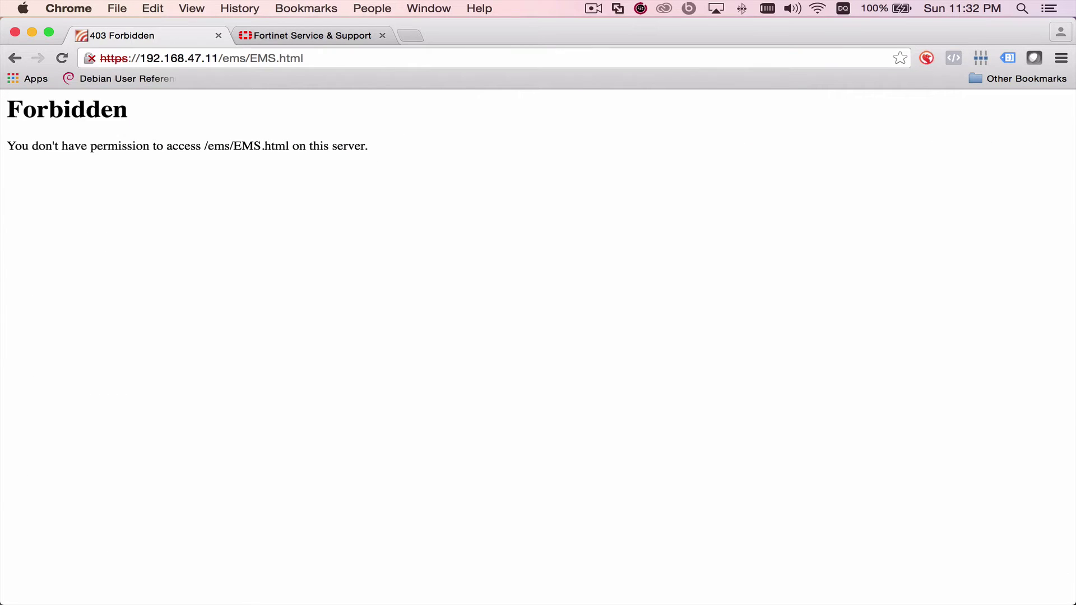
pyautogui.click(317, 59)
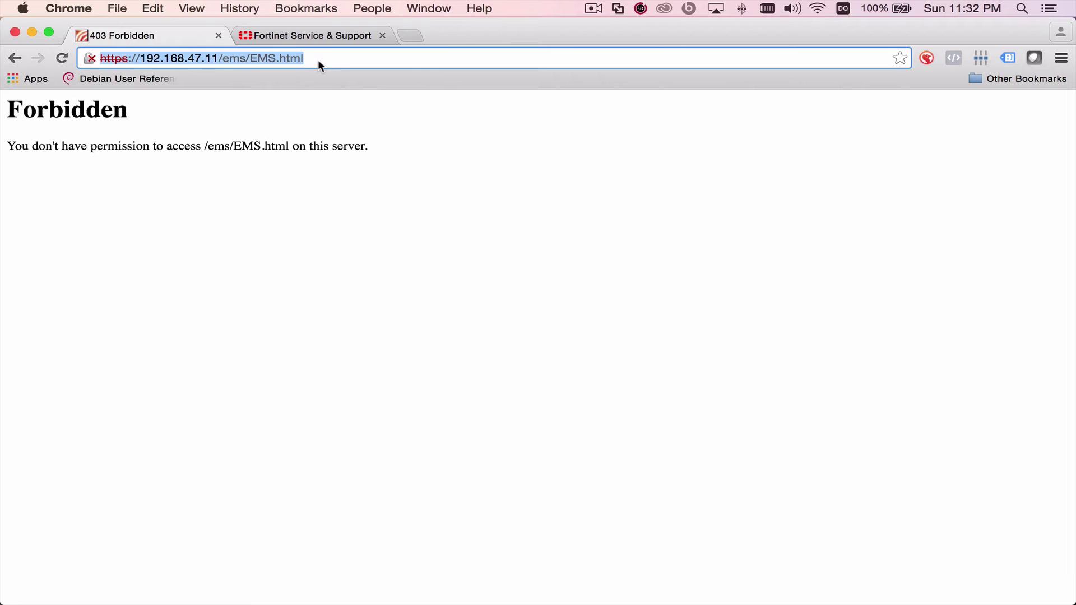
pyautogui.write('192.168.')
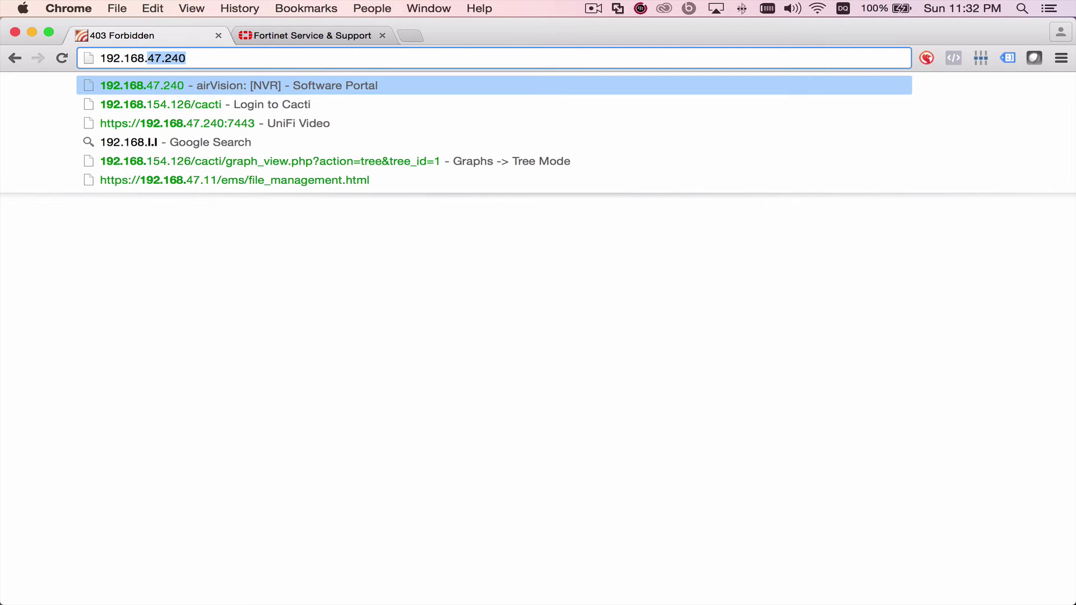
pyautogui.write('47.11')
pyautogui.press('Return')
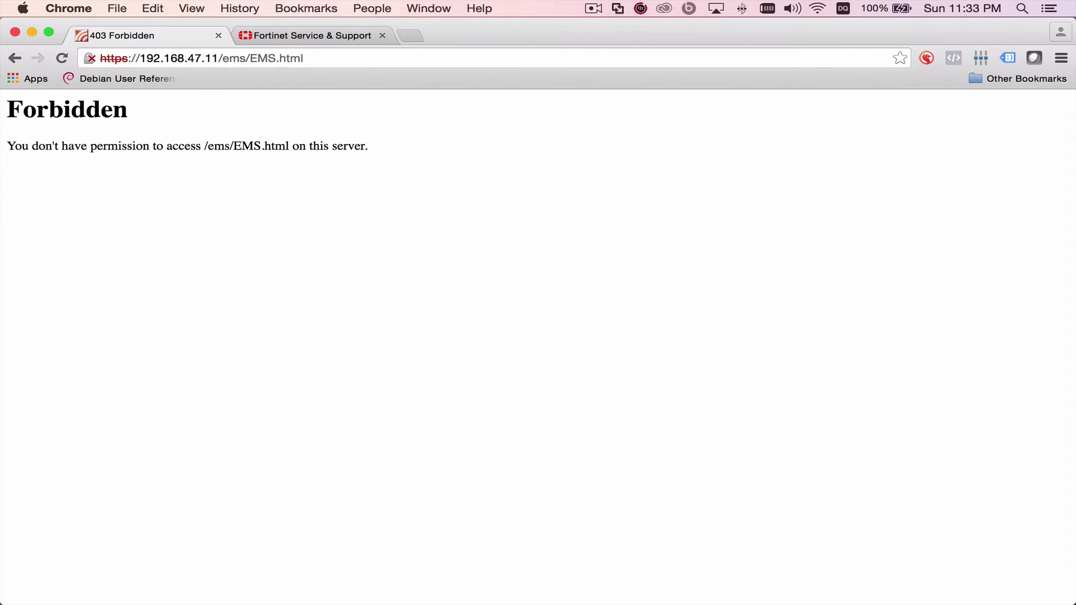
pyautogui.press('super+Tab')
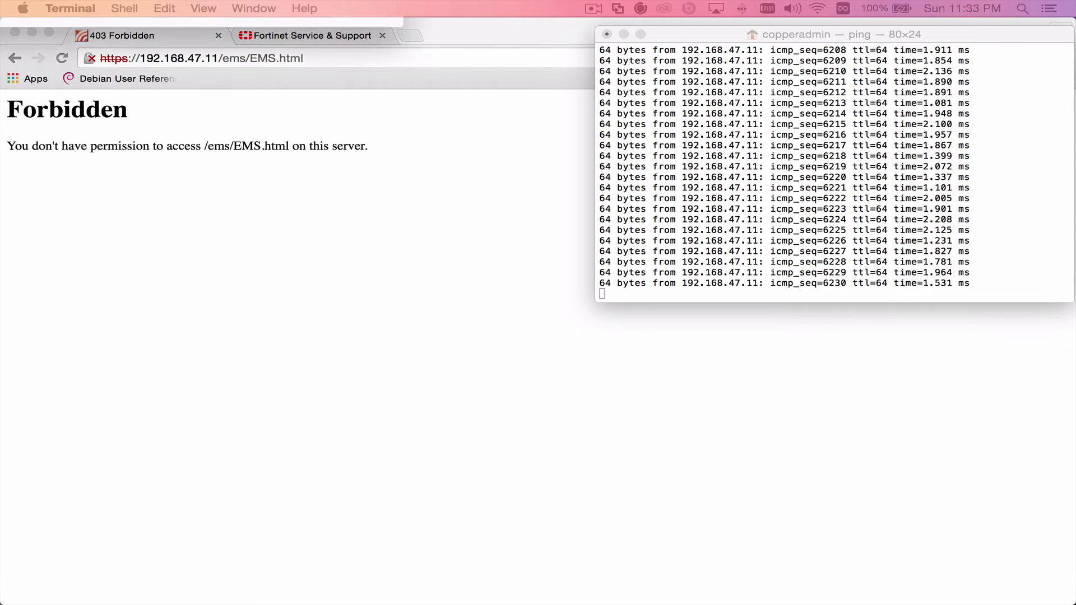
pyautogui.press('super+n')
pyautogui.moveTo(777, 81); pyautogui.dragTo(985, 270)
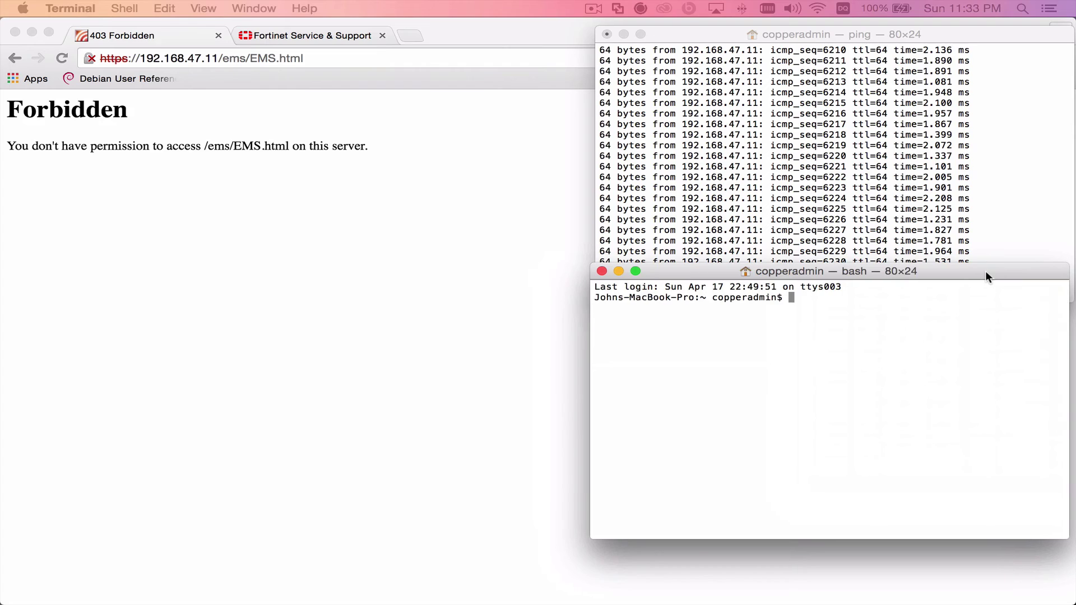
pyautogui.write('ssh admin')
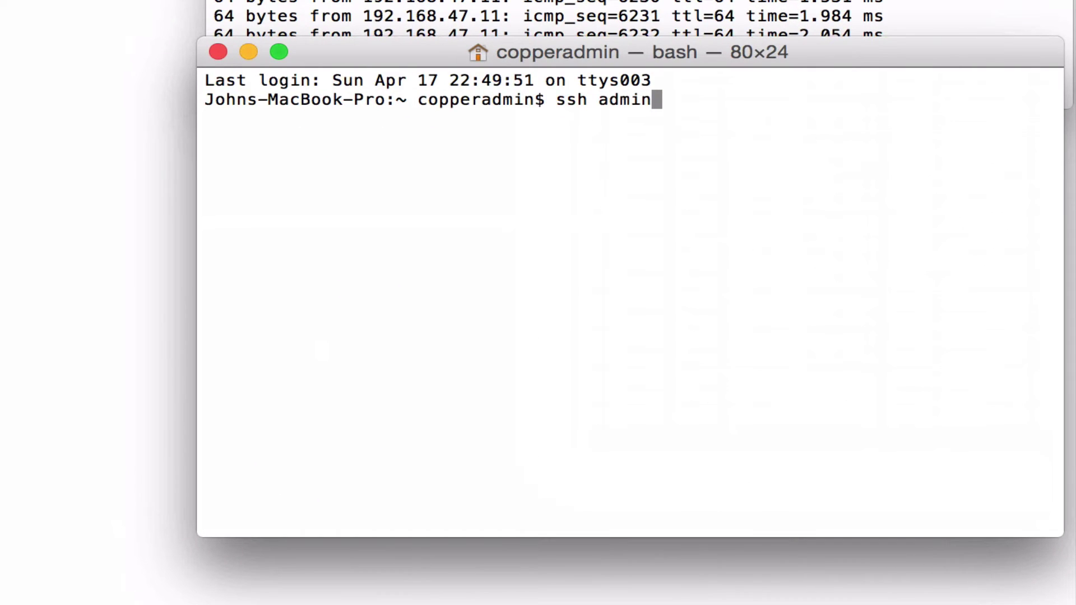
pyautogui.write('@192.168.')
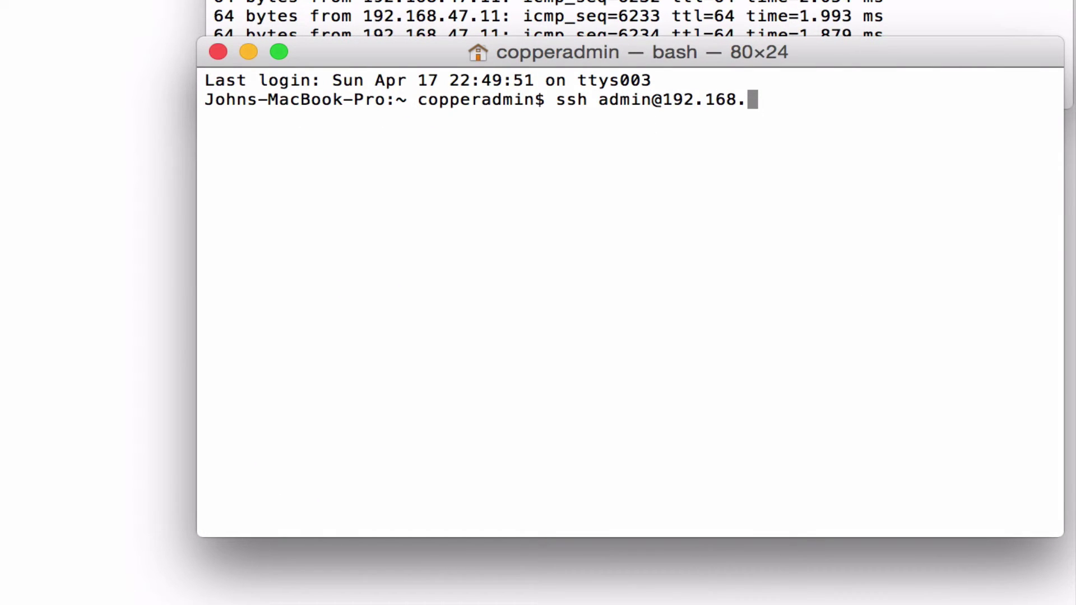
pyautogui.write('47.11')
pyautogui.press('Return')
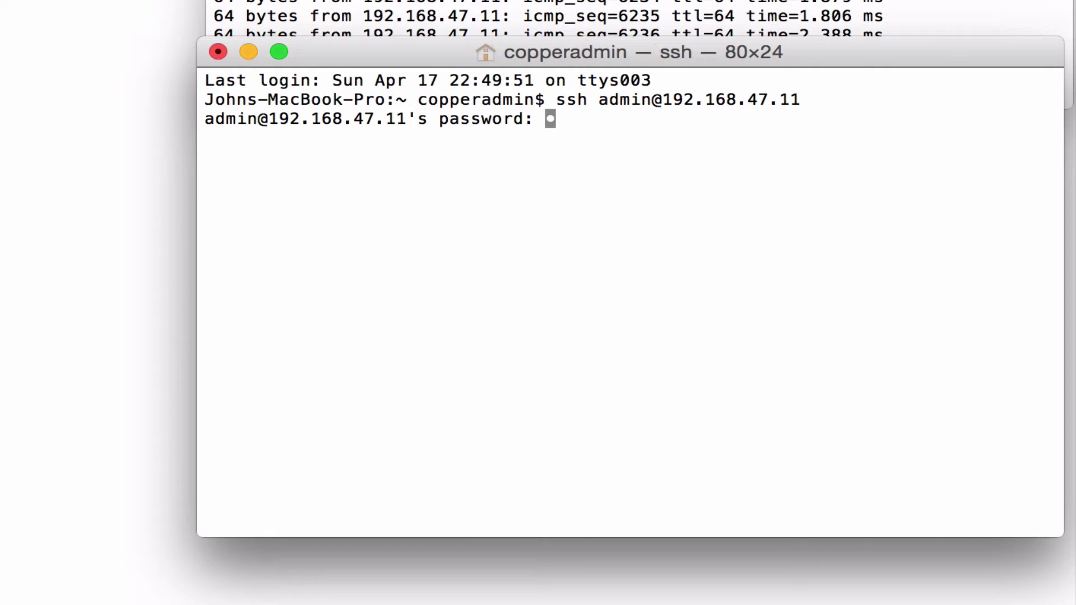
pyautogui.press('Return')
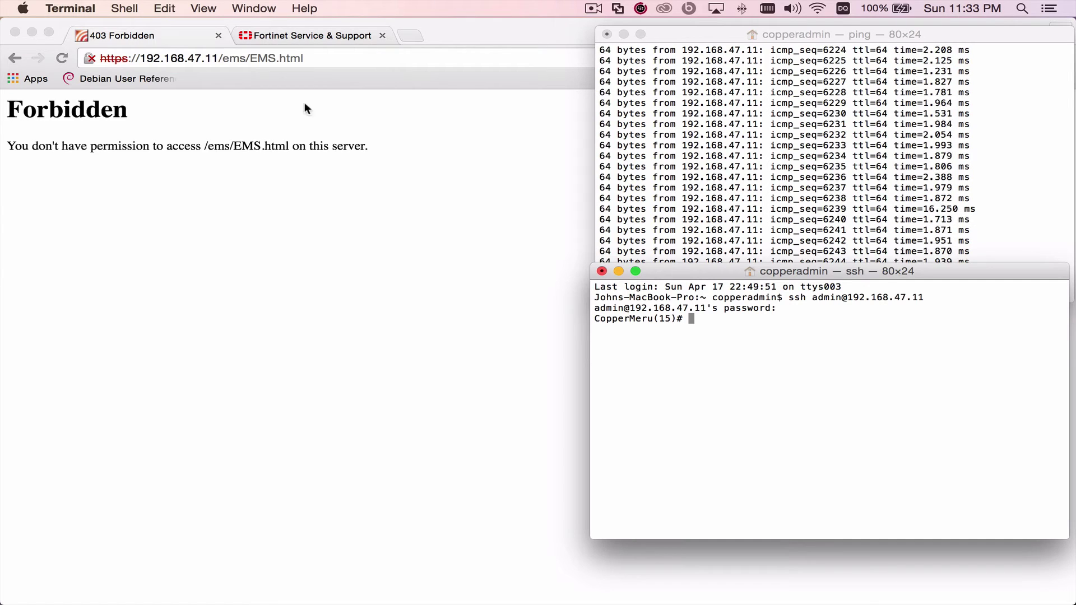
# - Load 192.168.47.11 in a new Chrome incognito window
pyautogui.click(267, 93)
pyautogui.click(117, 8)
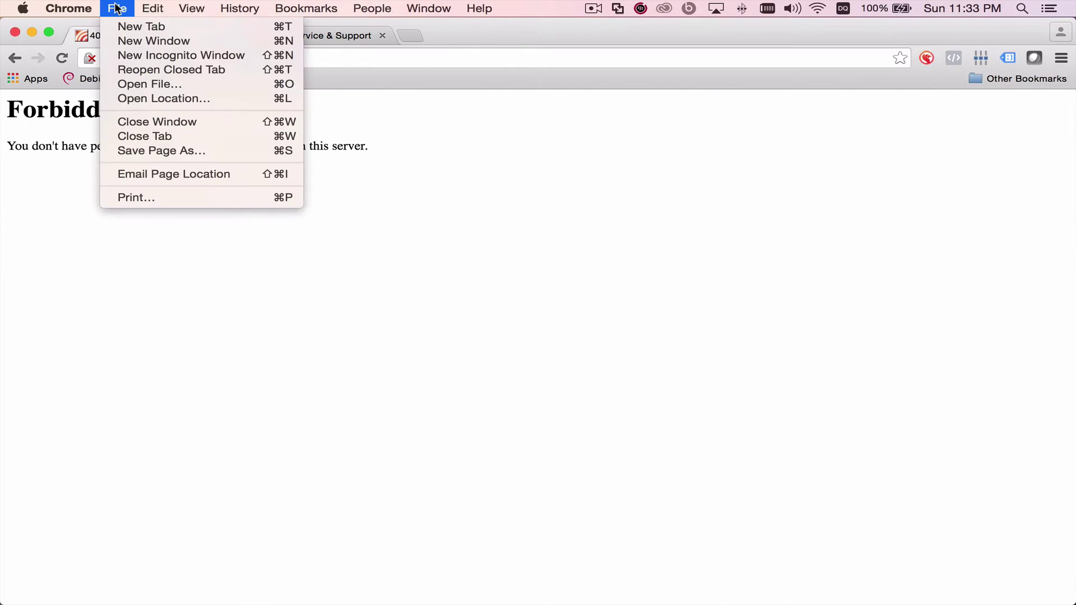
pyautogui.click(132, 55)
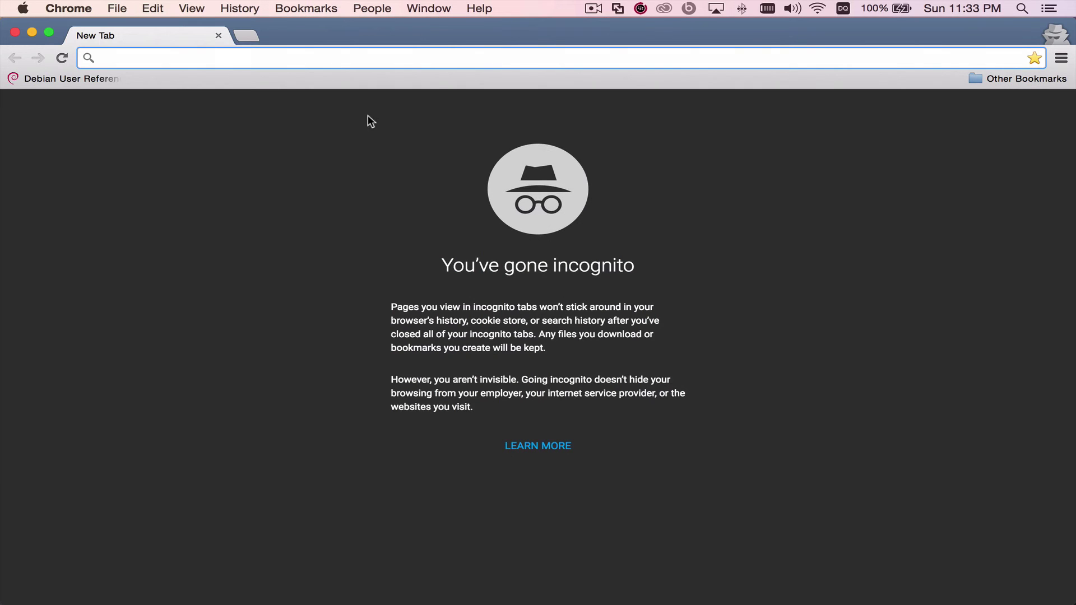
pyautogui.write('192.168.')
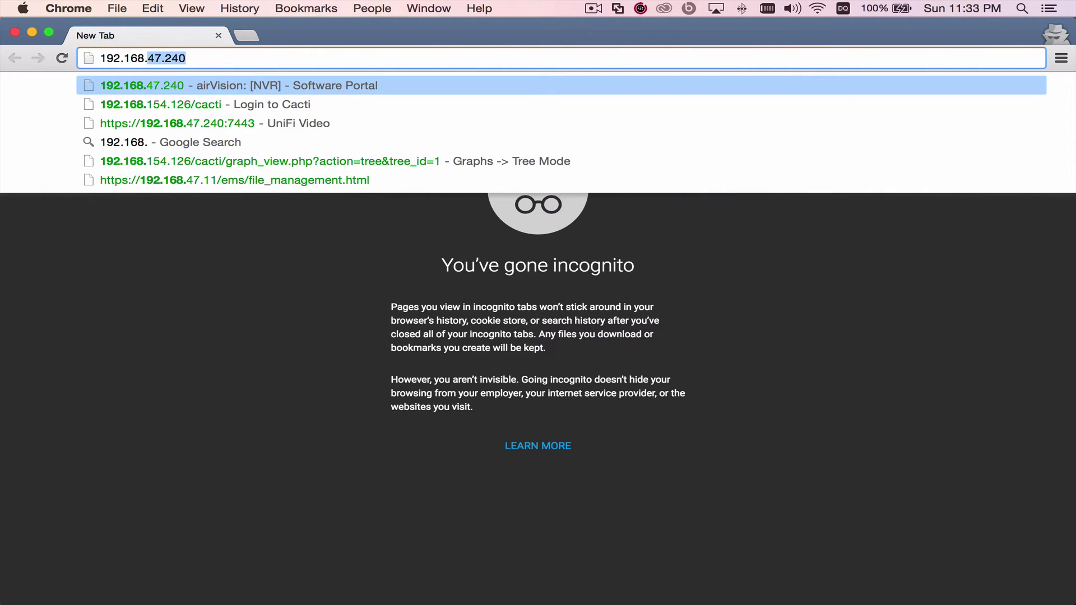
pyautogui.write('47.11')
pyautogui.press('Return')
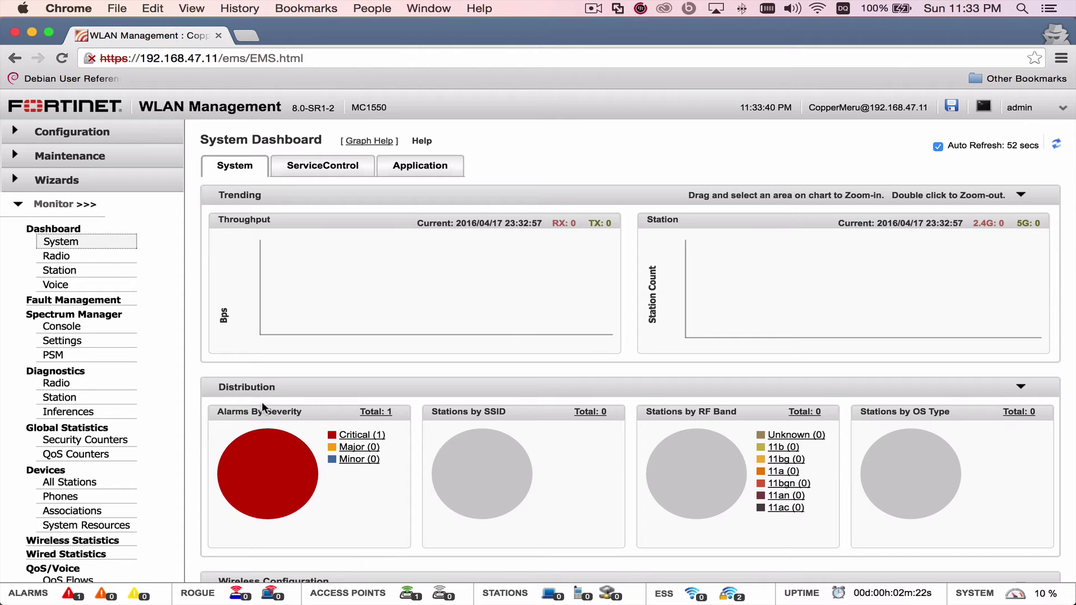
# - Open the active alarms list via the Critical (1) link under Alarms By Severity
pyautogui.scroll(-1, 262, 404)
pyautogui.scroll(-3, 262, 401)
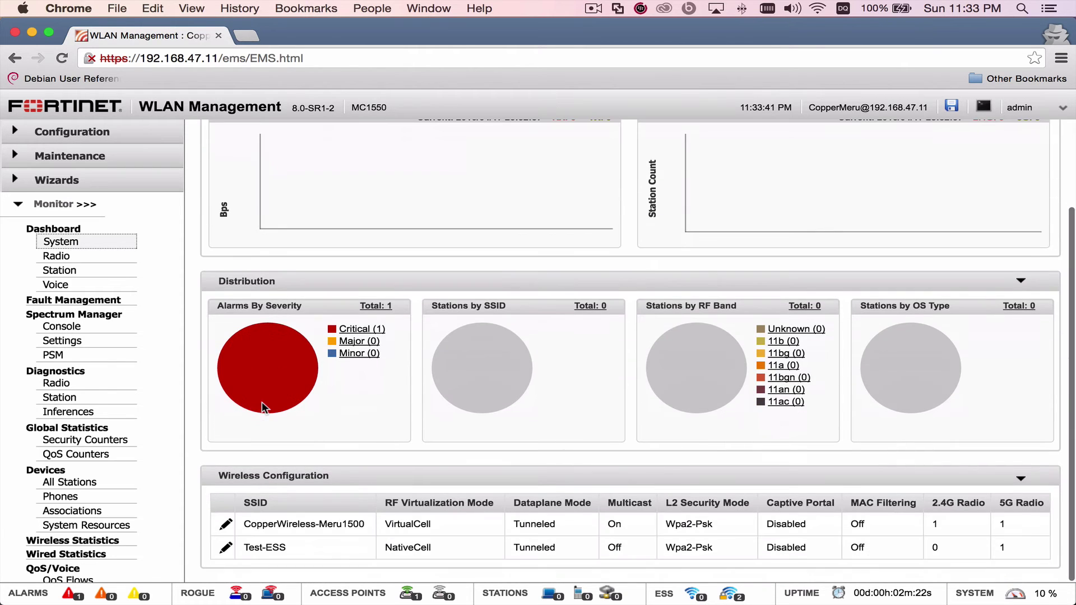
pyautogui.click(357, 330)
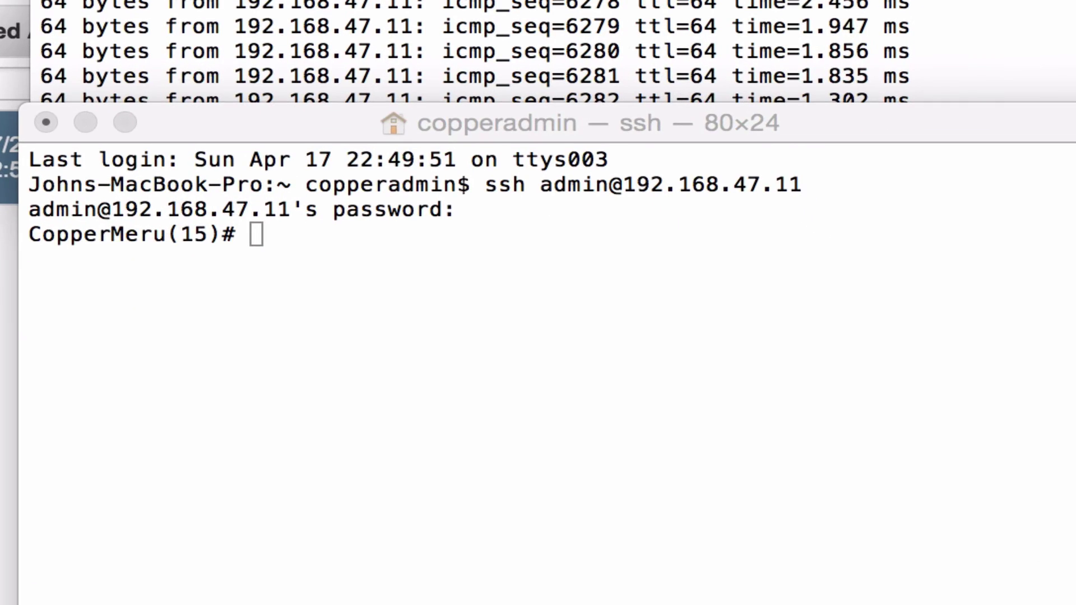
# - Run 'upgrade ap same all' in the SSH session and answer y to overwrite the images
pyautogui.click(536, 404)
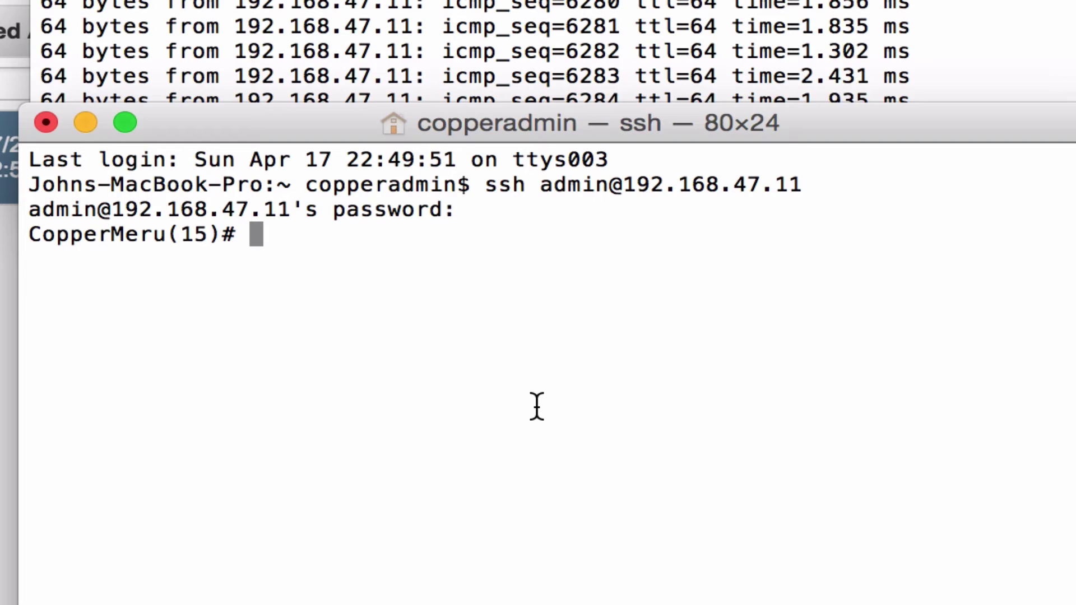
pyautogui.write('upgrade a')
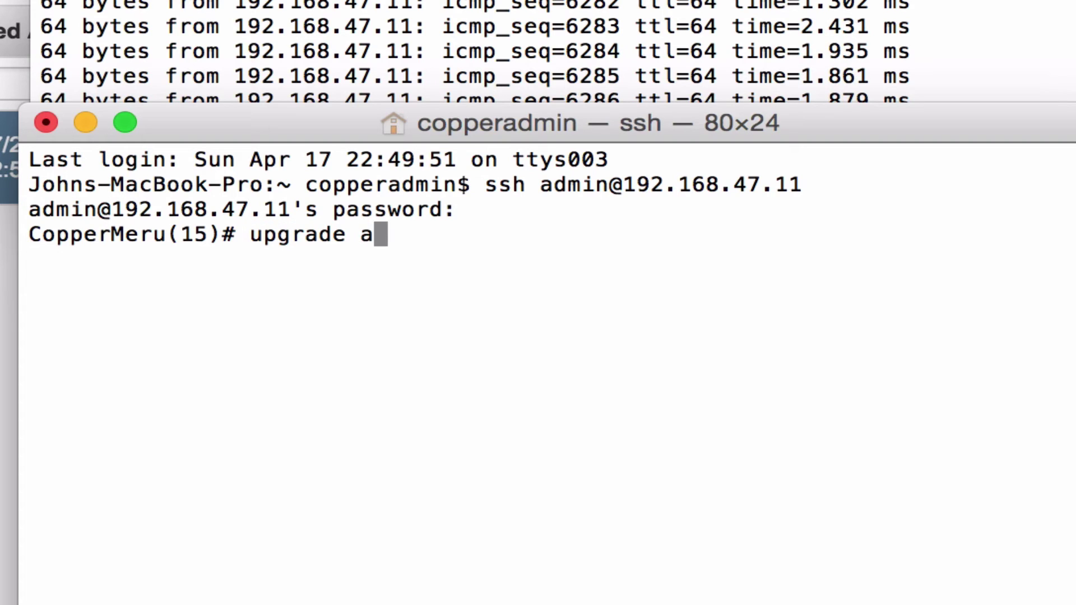
pyautogui.write('p same all')
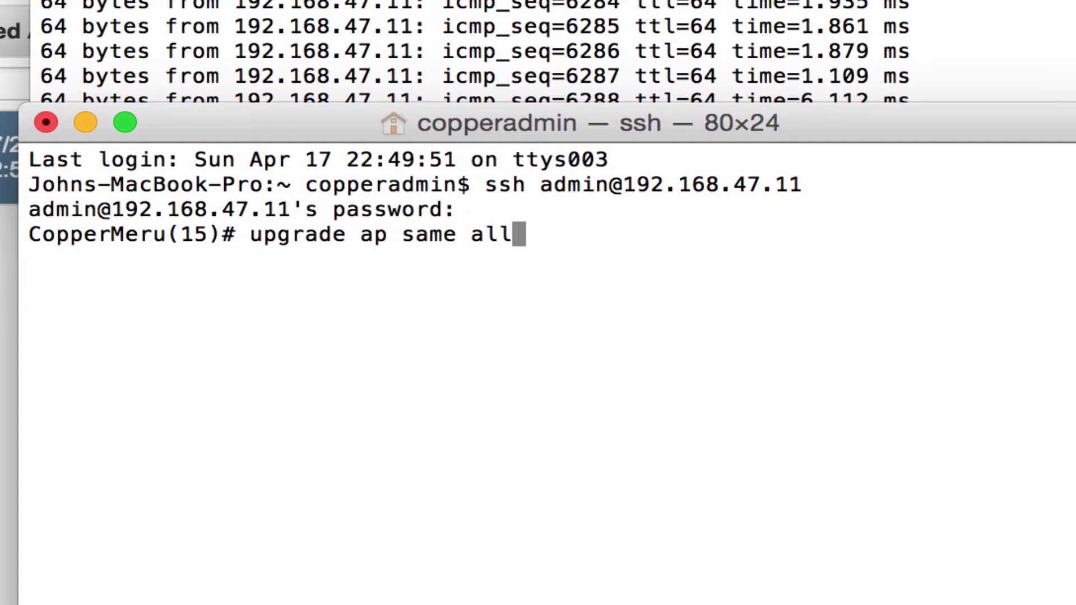
pyautogui.press('Return')
pyautogui.write('y')
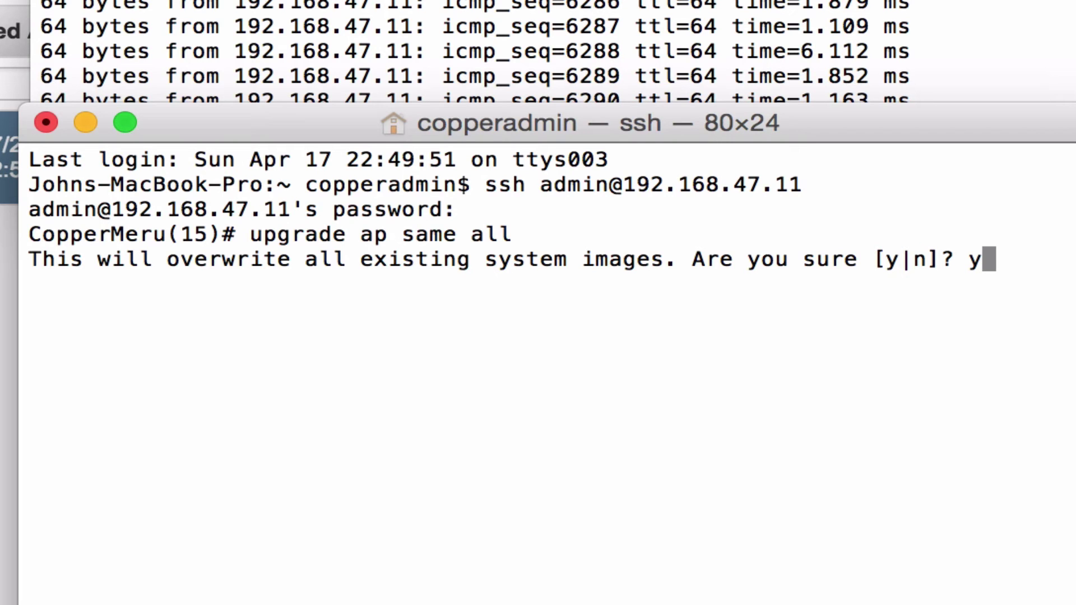
pyautogui.press('Return')
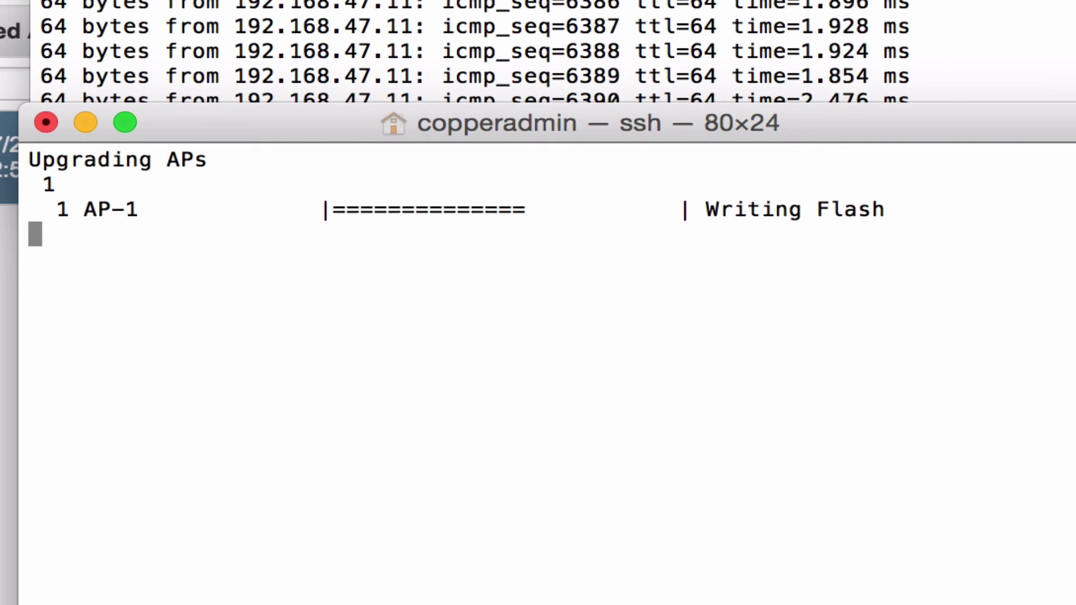
pyautogui.press('super+Tab')
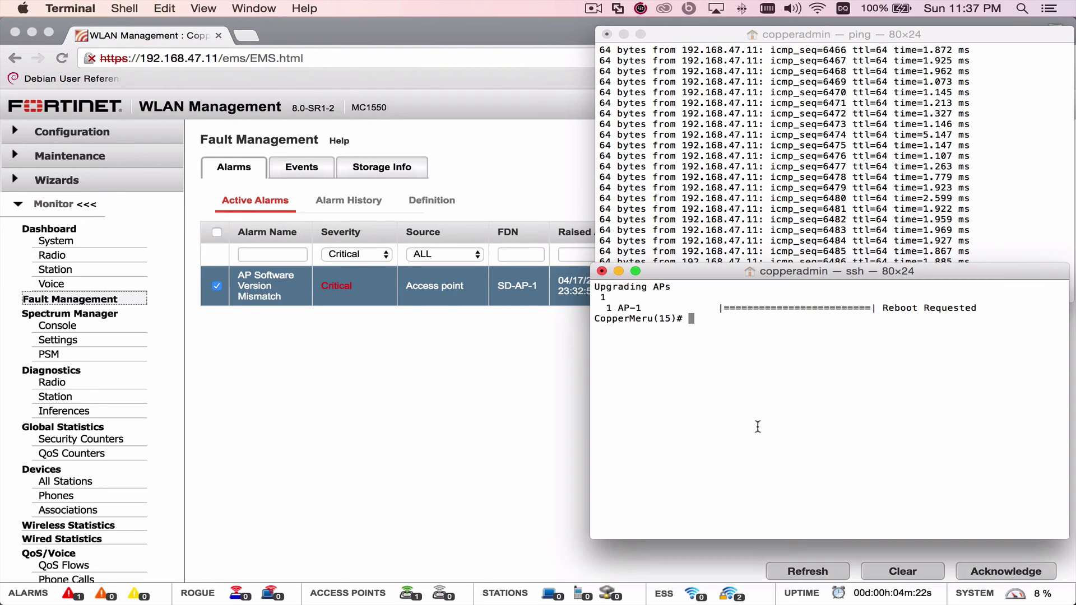
# - Reload the controller's System Dashboard in Chrome so it shows zero alarms
pyautogui.click(313, 295)
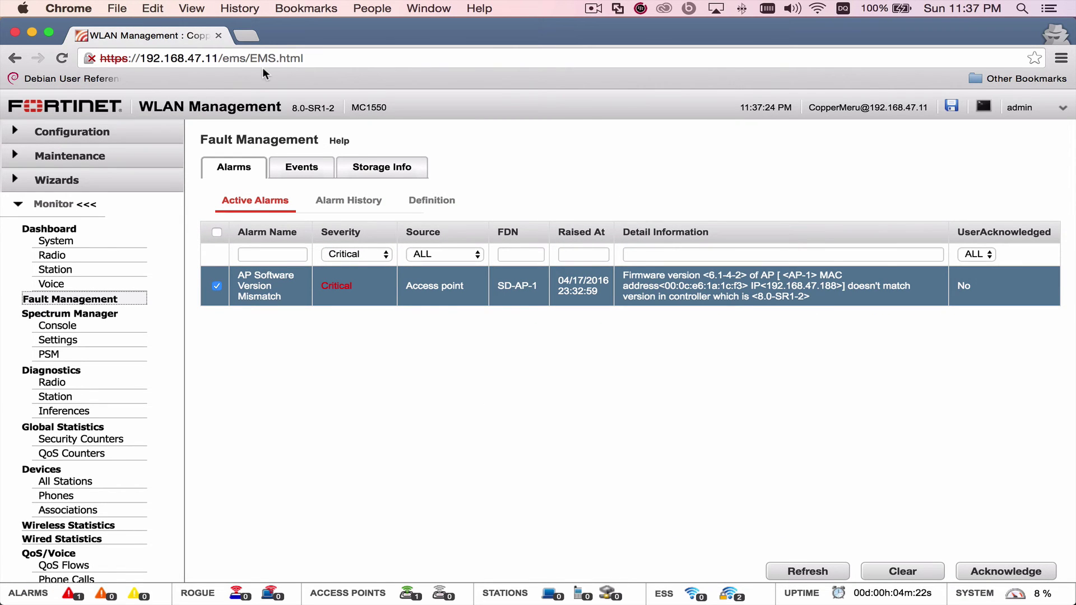
pyautogui.click(294, 61)
pyautogui.press('Return')
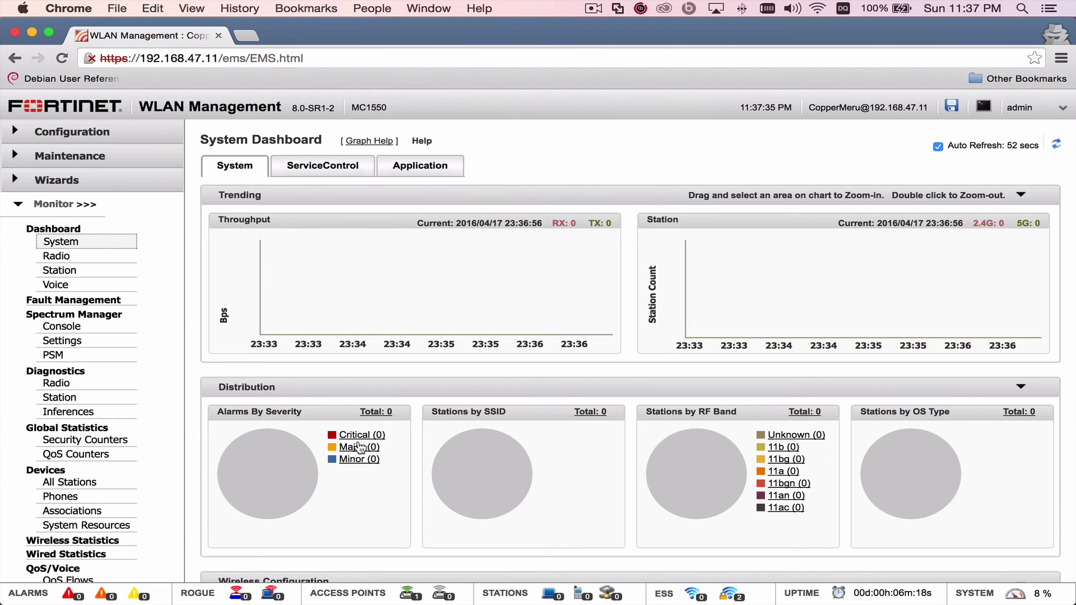
pyautogui.click(412, 595)
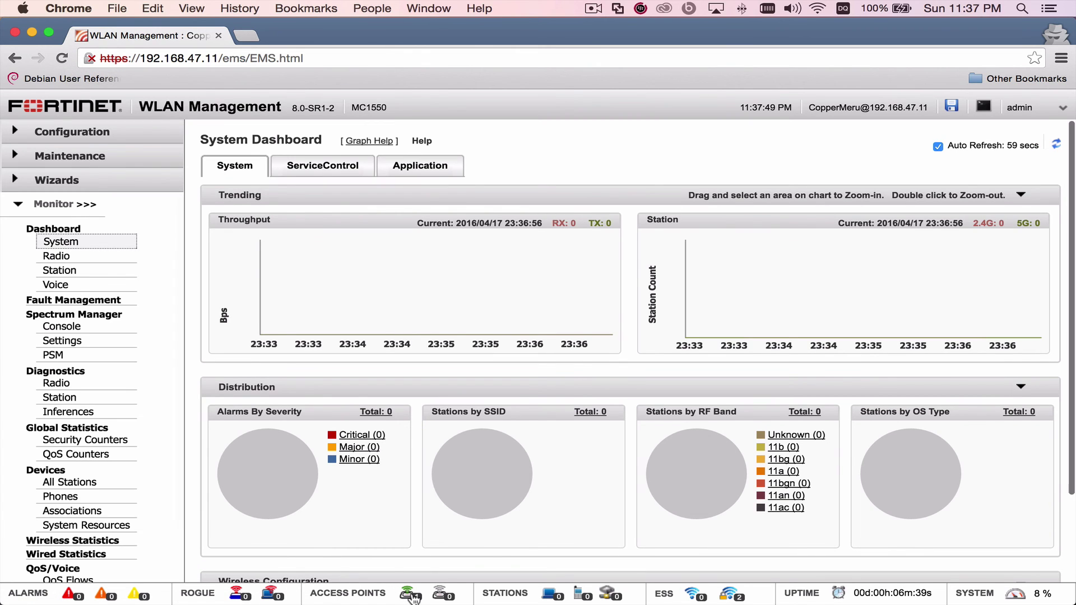
# - Open the AP Table and check AP-1's Enabled state and 8.0-SR1-2 runtime image version
pyautogui.click(411, 595)
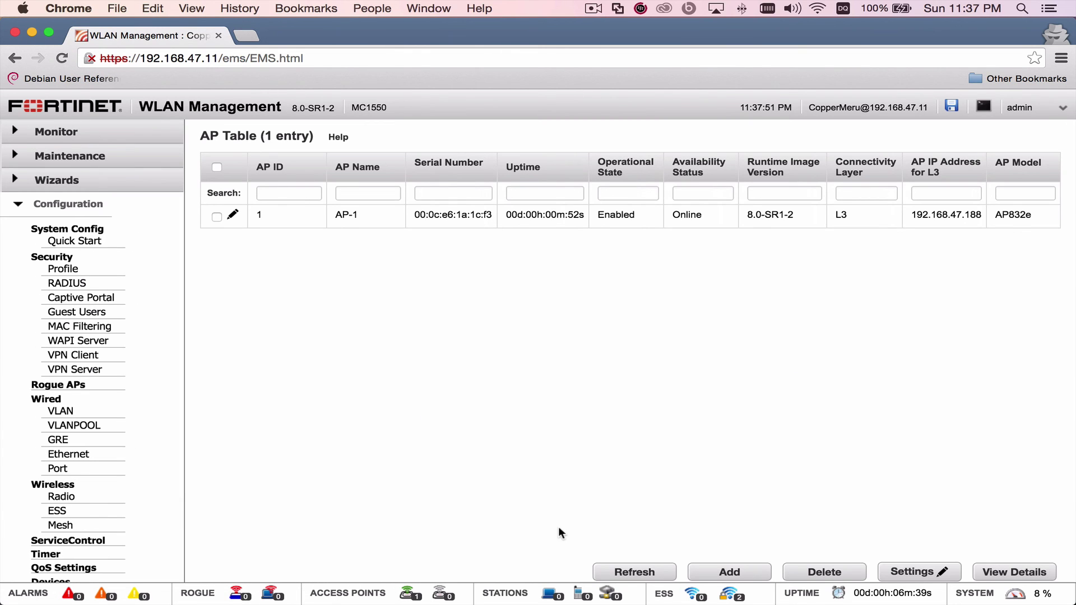
pyautogui.doubleClick(622, 215)
pyautogui.click(623, 266)
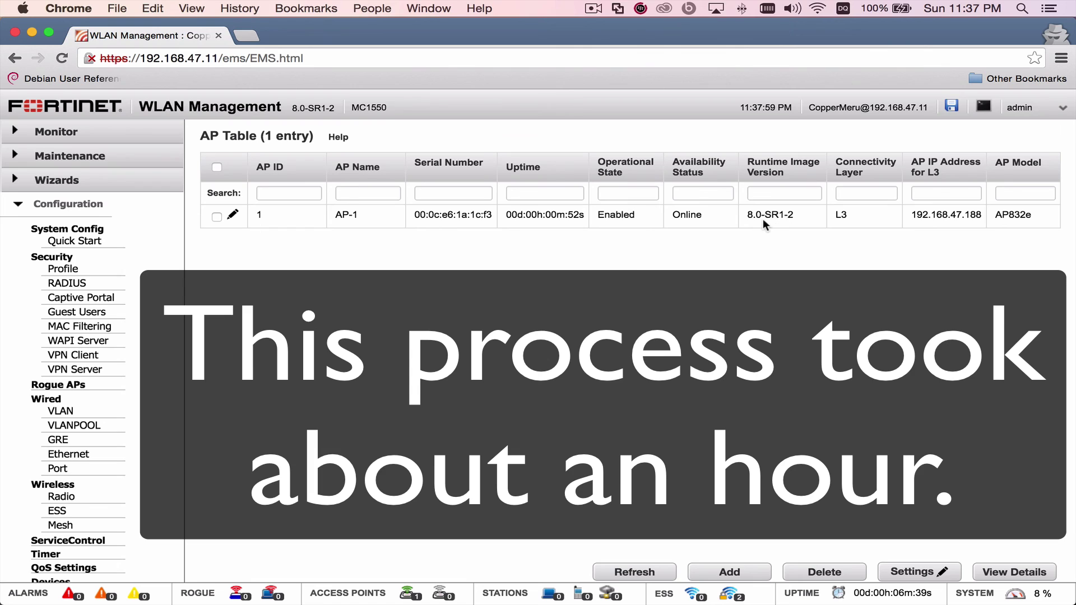
pyautogui.tripleClick(775, 217)
pyautogui.click(768, 216)
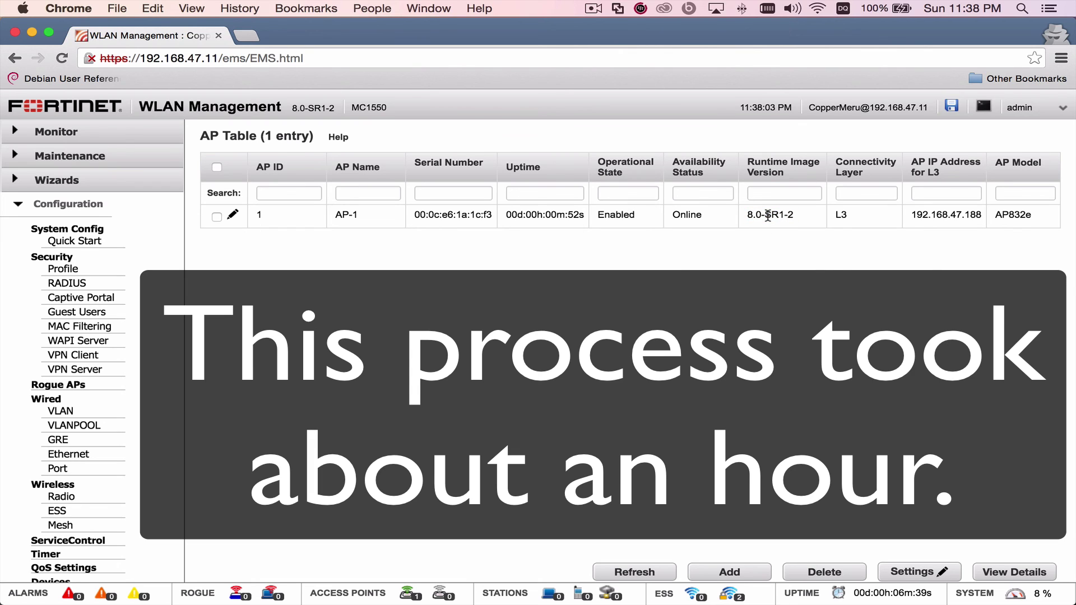